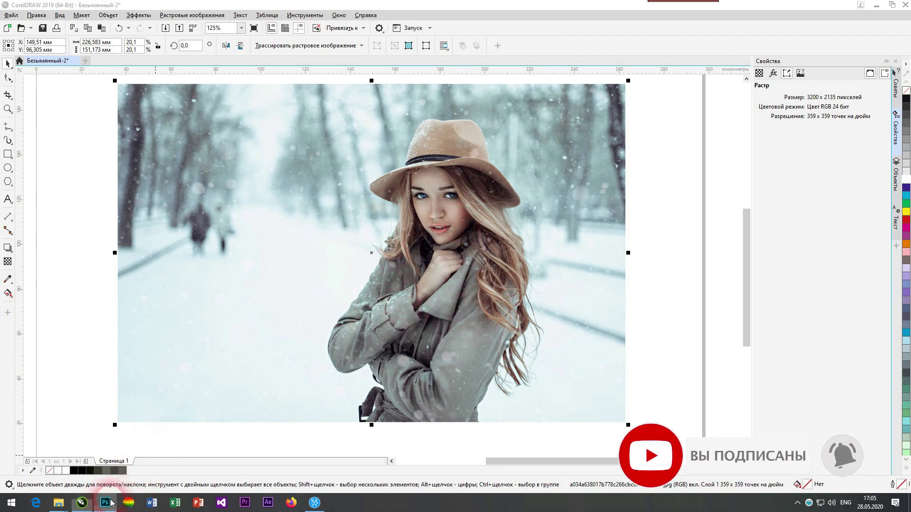
Switch to Photoshop and open the winter portrait a034a638017b778c266cbc07ce0c2d8e from the Сайт folder
left_click(105, 503)
double_click(341, 195)
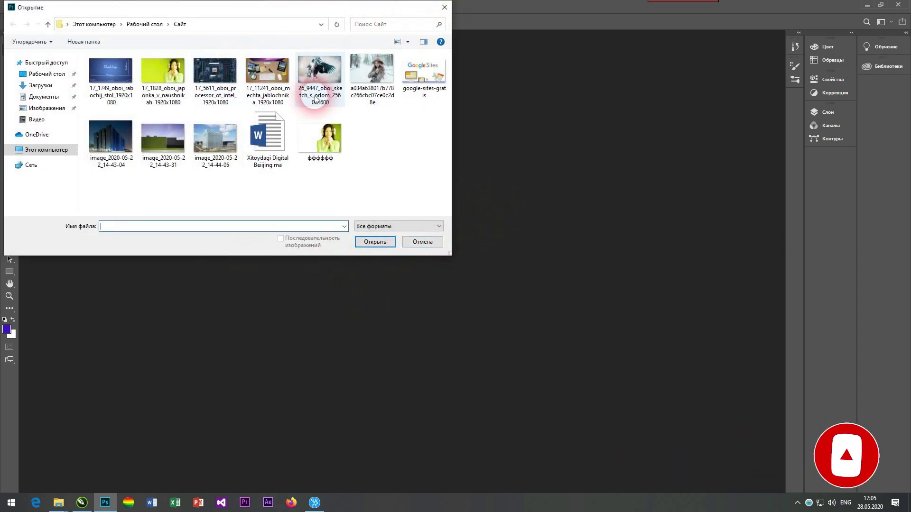
double_click(370, 72)
left_click(512, 226)
key("v")
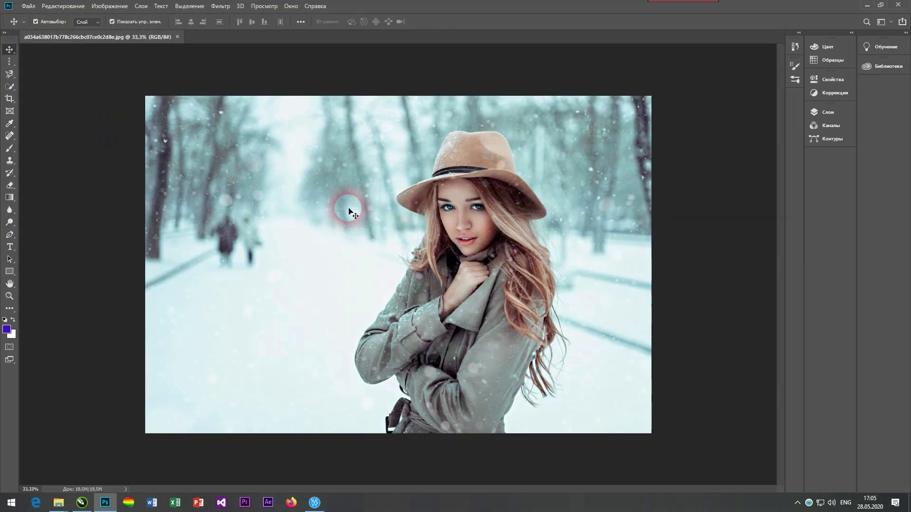
Crop the photo closer around the woman, cutting a strip off both sides and the upper edge down to the hat
left_click(15, 76)
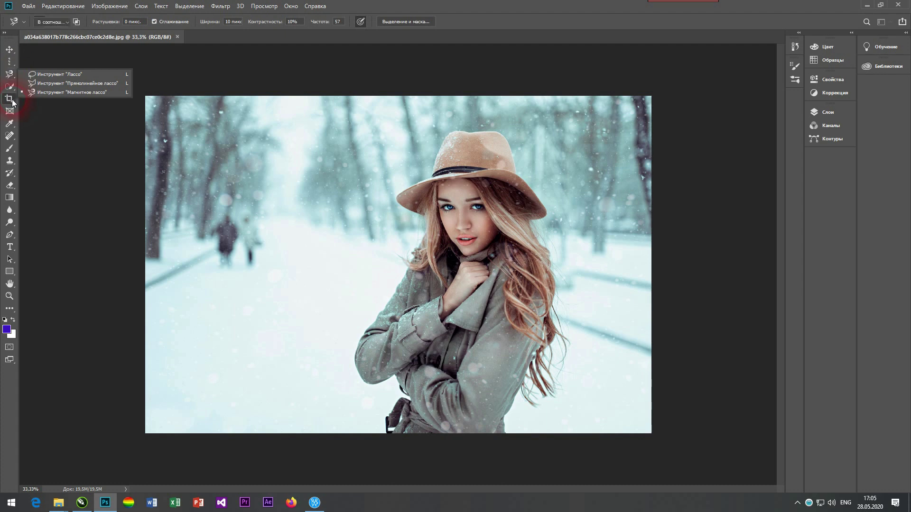
left_click(10, 99)
left_click_drag(182, 117, 620, 431)
left_click_drag(397, 106, 402, 120)
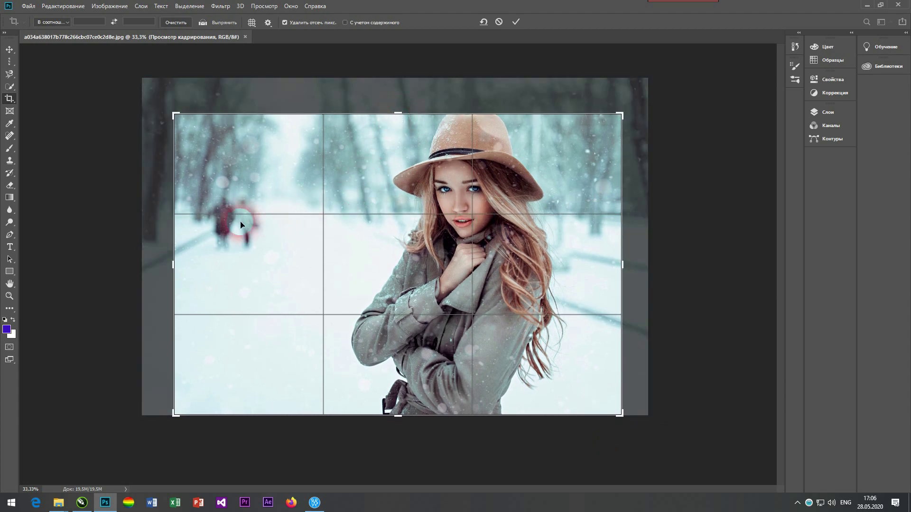
left_click_drag(174, 264, 176, 270)
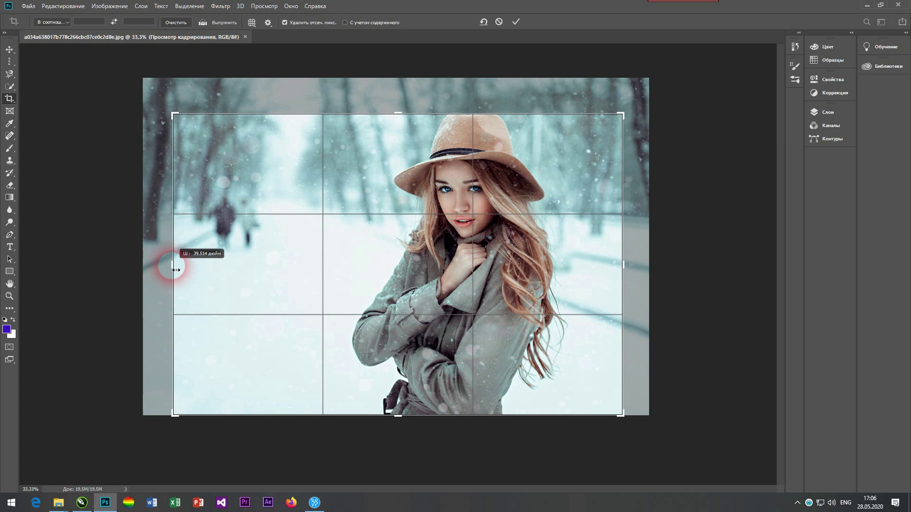
left_click_drag(176, 270, 176, 270)
double_click(363, 235)
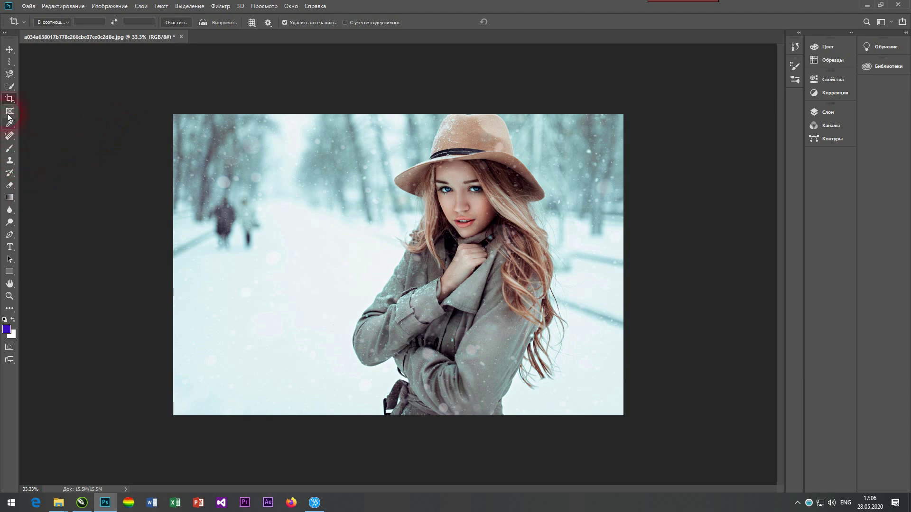
Erase the snowy background from the photo's left edge up to the woman's outline with Quick Selection on an unlocked layer, and deselect
left_click(11, 88)
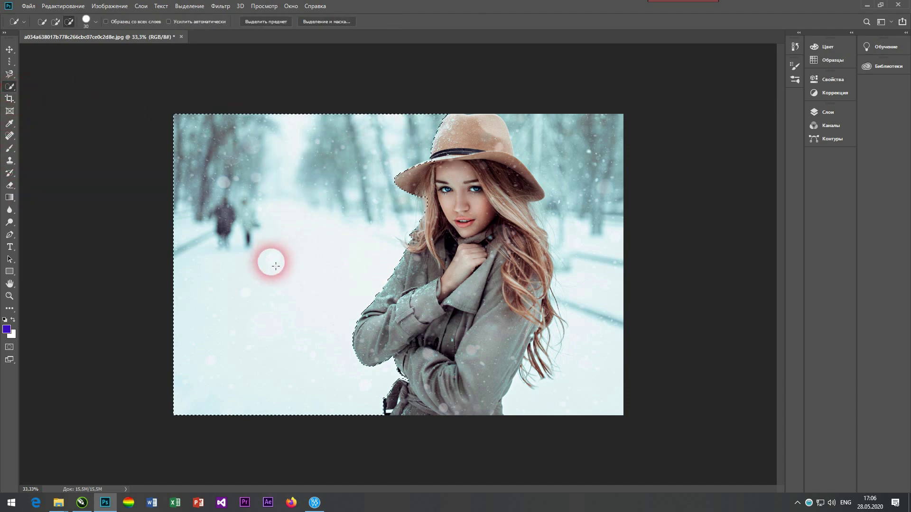
left_click(275, 275)
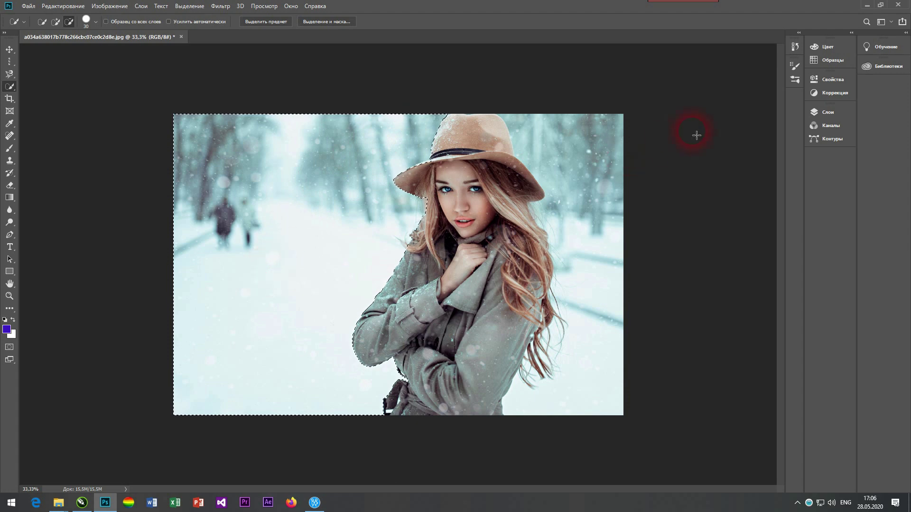
left_click(826, 113)
left_click(786, 165)
key("Delete")
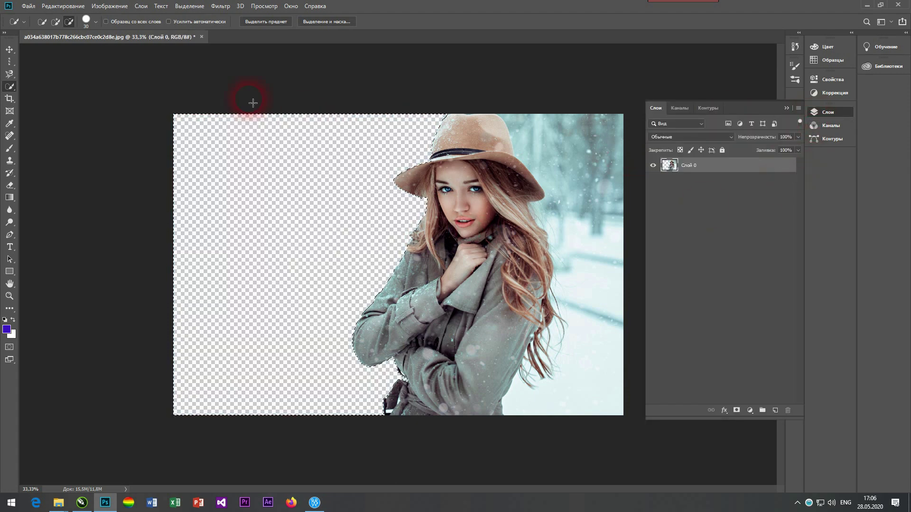
left_click(10, 49)
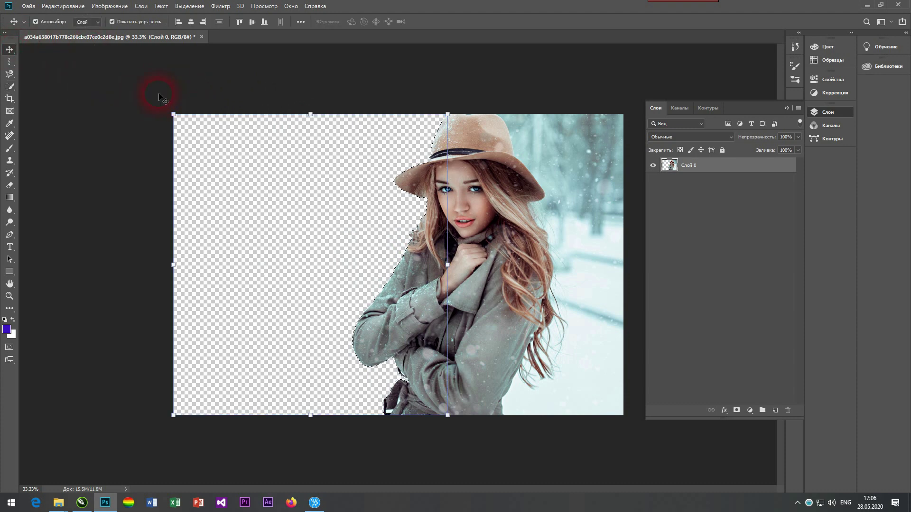
left_click(332, 78)
key("ctrl+d")
left_click(554, 116, "ctrl")
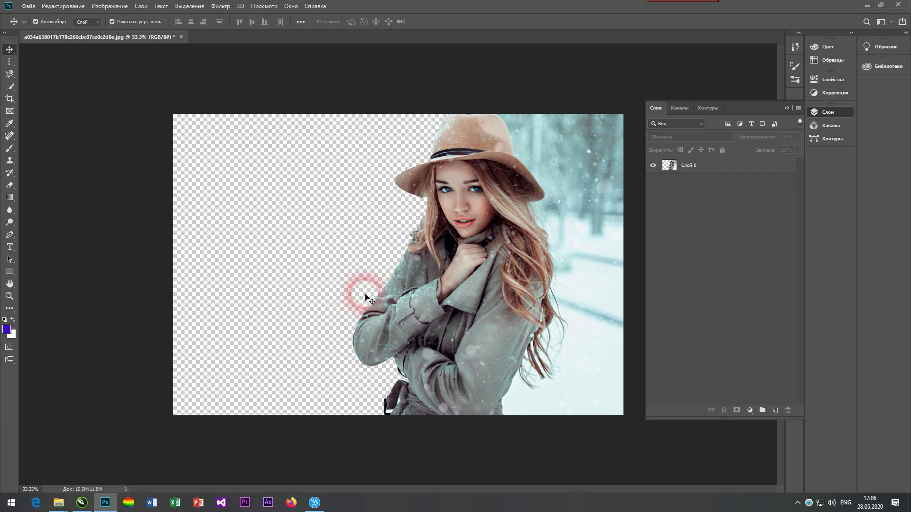
Save the image as a JPEG named PROJECT in the Сайт folder with quality 12 and the baseline standard format
left_click(28, 6)
left_click(62, 112)
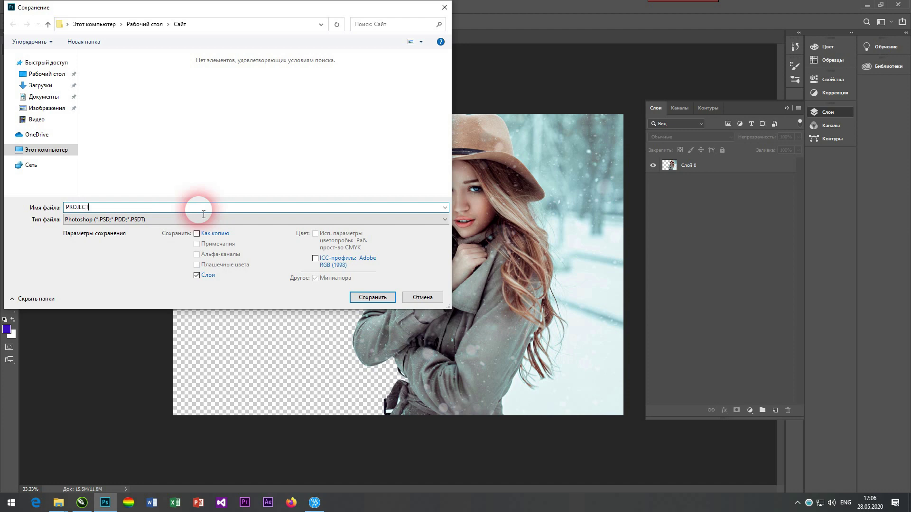
left_click(148, 219)
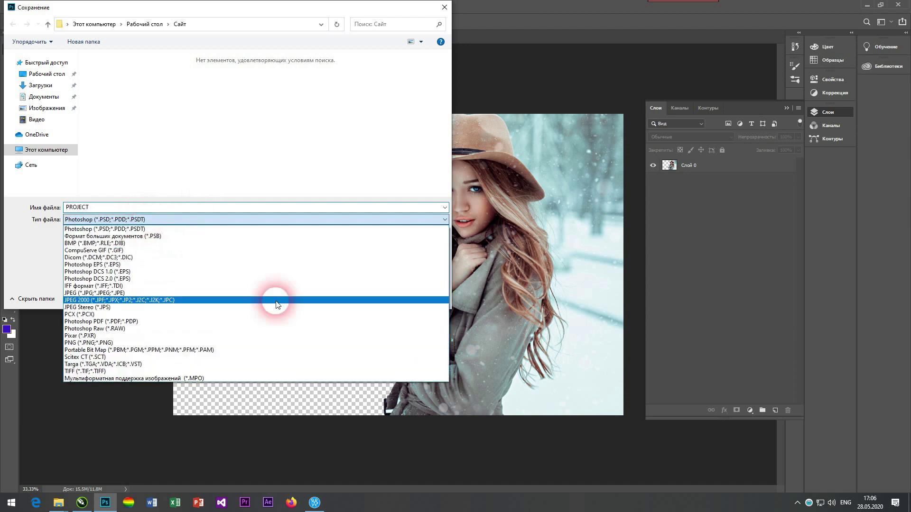
left_click(144, 293)
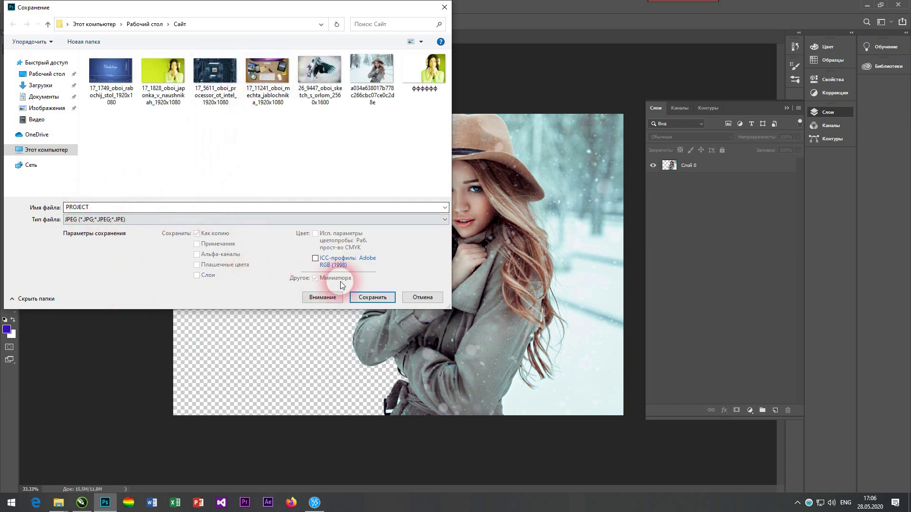
left_click(370, 297)
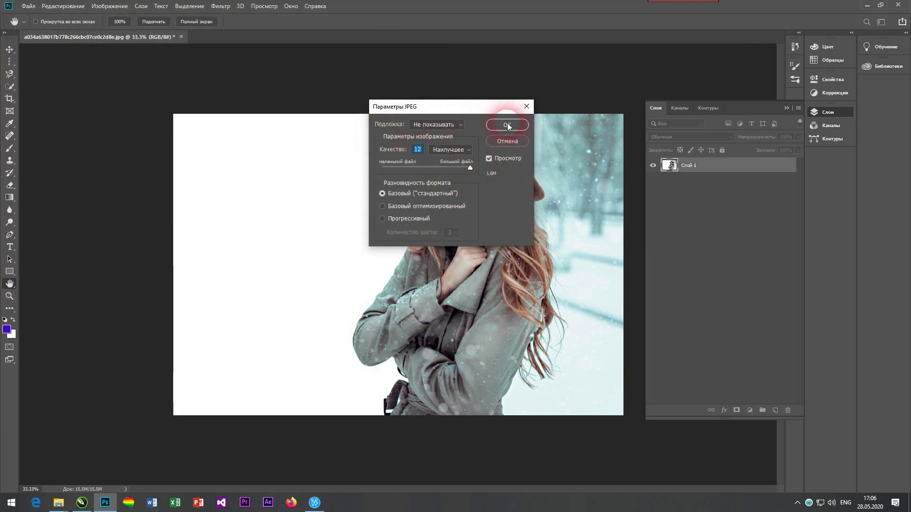
left_click(498, 126)
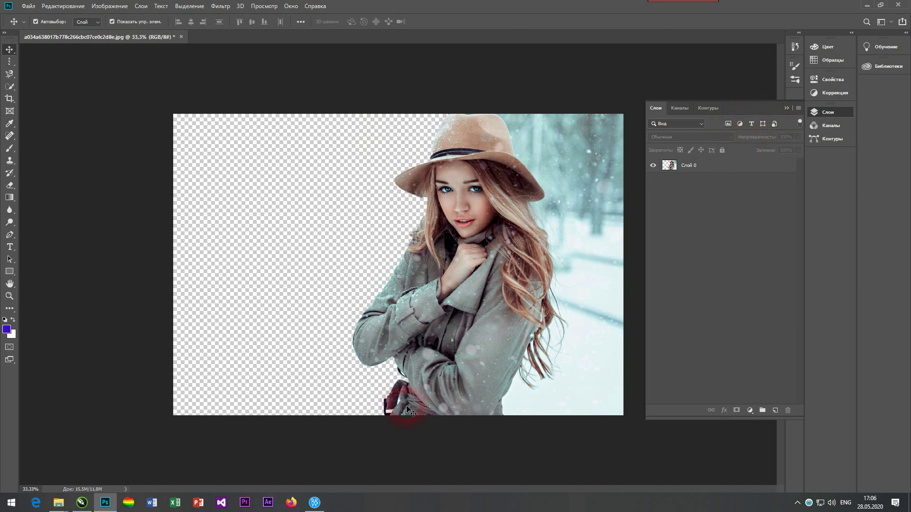
Switch to CorelDRAW, shrink the original photo and move it aside so it lies mostly off the page
left_click(82, 503)
scroll(384, 272, "down", 4)
scroll(384, 272, "up", 4)
left_click_drag(370, 258, 183, 256)
left_click_drag(91, 181, 165, 176)
left_click_drag(90, 143, 178, 201)
left_click_drag(246, 275, 112, 226)
left_click_drag(217, 268, 250, 332)
left_click(354, 231)
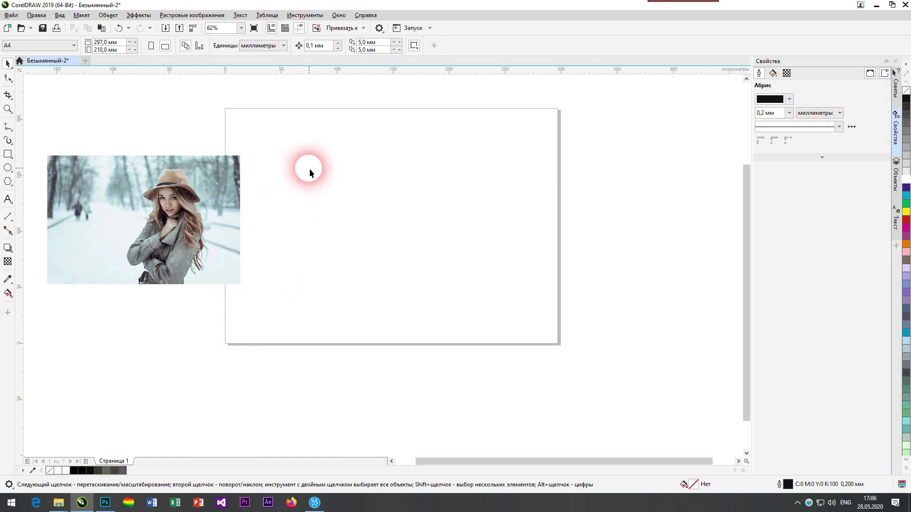
Import PROJECT.jpg and place it on the page at about 202 × 135 mm
left_click(165, 28)
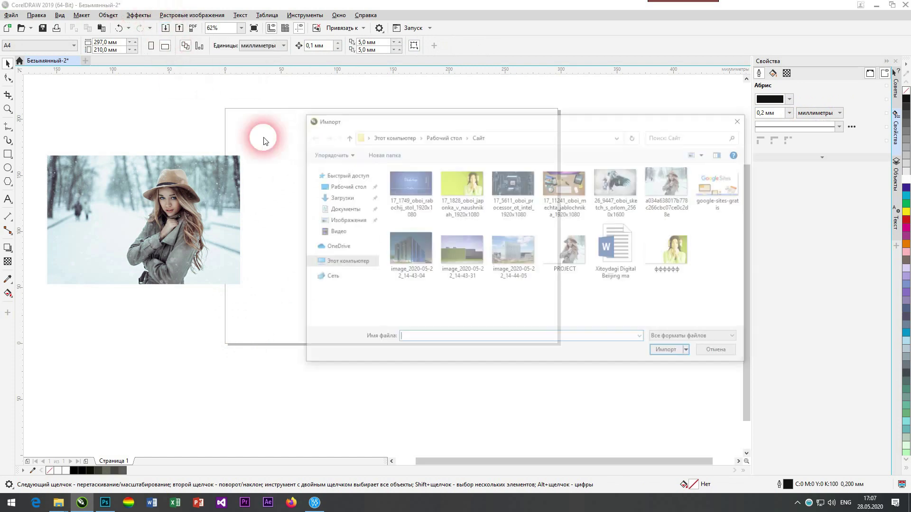
left_click(568, 253)
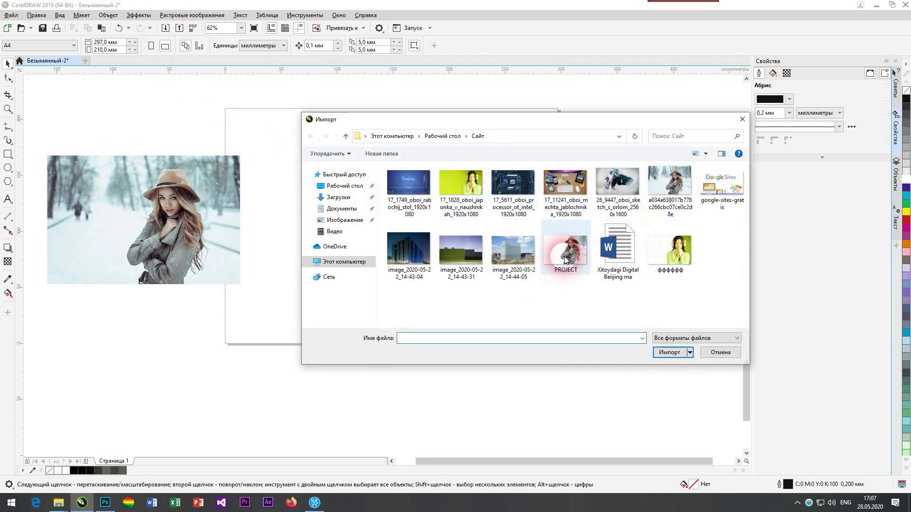
double_click(568, 253)
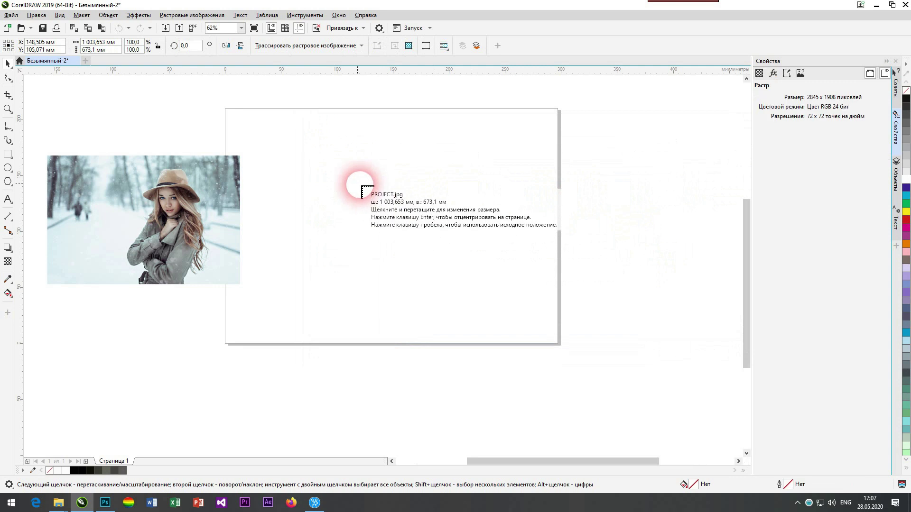
left_click(269, 154)
left_click_drag(270, 151, 566, 284)
left_click_drag(696, 364, 372, 190)
left_click_drag(260, 121, 336, 175)
left_click_drag(432, 278, 356, 250)
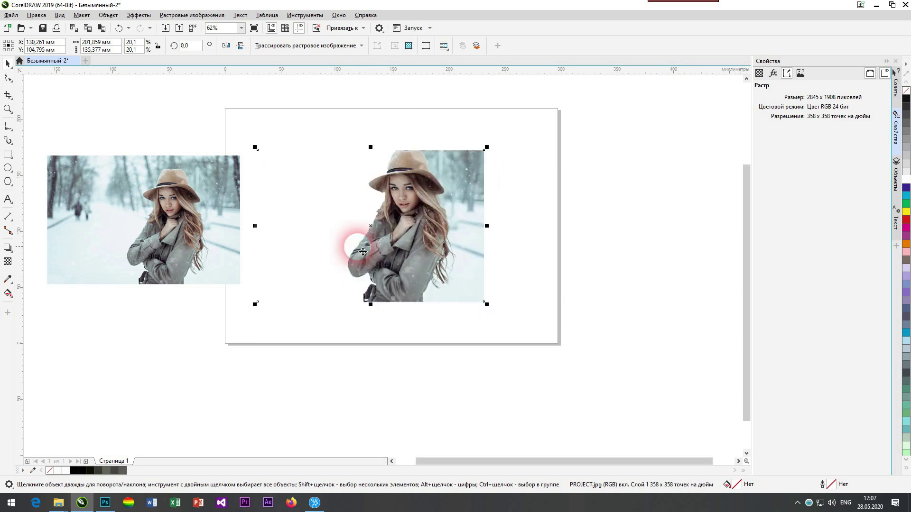
Scale the imported photo to about 179 × 120 mm and shift it slightly on the page
mouse_move(254, 147)
left_mouse_down()
mouse_move(292, 176)
mouse_move(272, 145)
mouse_move(269, 157)
left_mouse_up()
left_click(504, 203)
left_click_drag(425, 223, 434, 216)
left_click(529, 206)
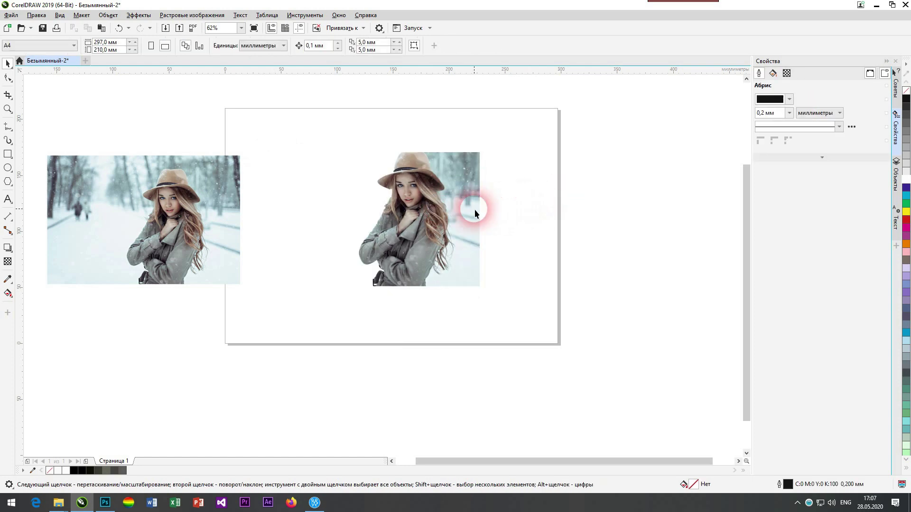
Move the original photo farther off the page and shift the imported photo slightly down
left_click(435, 215)
left_click_drag(196, 219, 146, 218)
scroll(406, 216, "up", 2)
left_click_drag(405, 216, 406, 231)
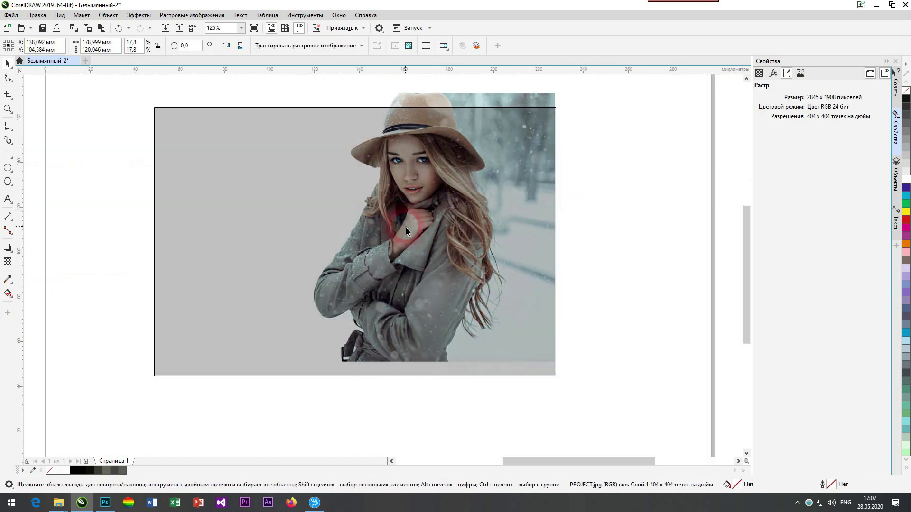
left_click(516, 215)
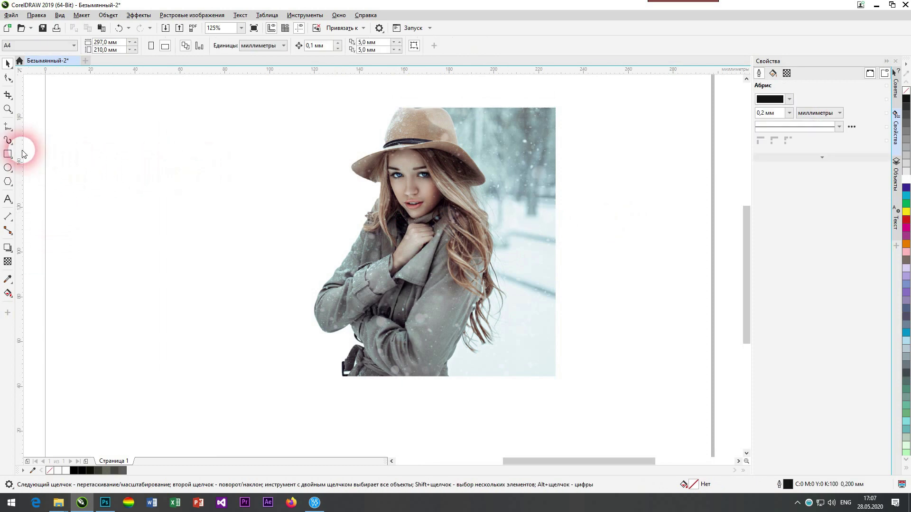
Add the vertical artistic text BEST in the empty area beside the woman and enlarge it to about 74 pt
left_click(7, 200)
left_click(182, 153)
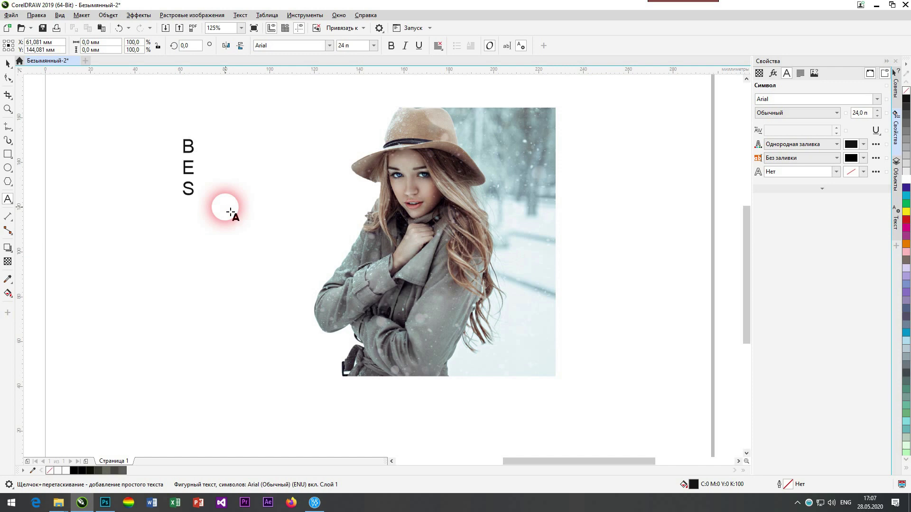
left_click(195, 219)
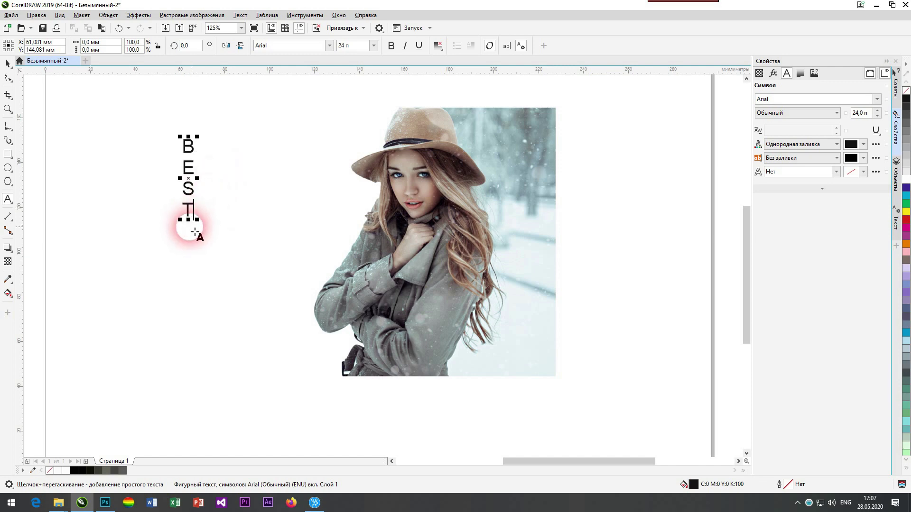
left_click_drag(196, 220, 307, 388)
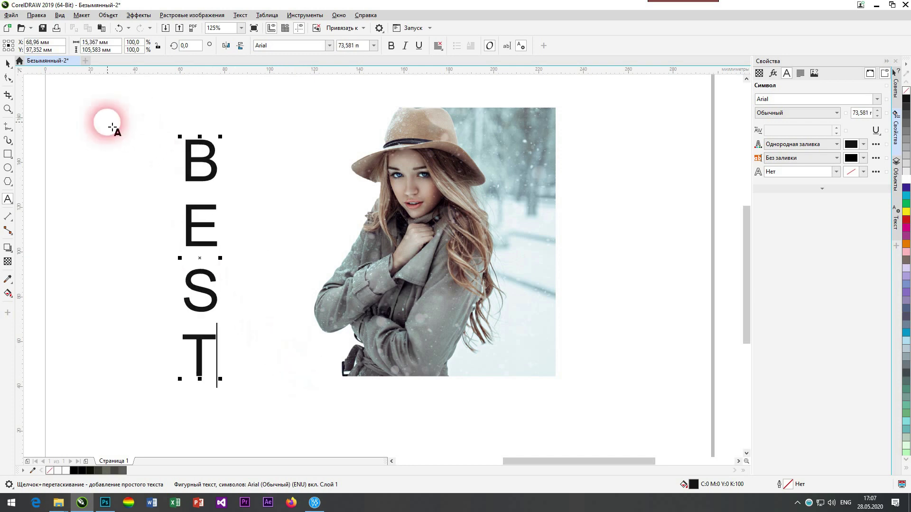
Set the BEST text in Franklin Gothic Heavy and tighten its spacing until the stacked letters nearly touch
left_click(7, 63)
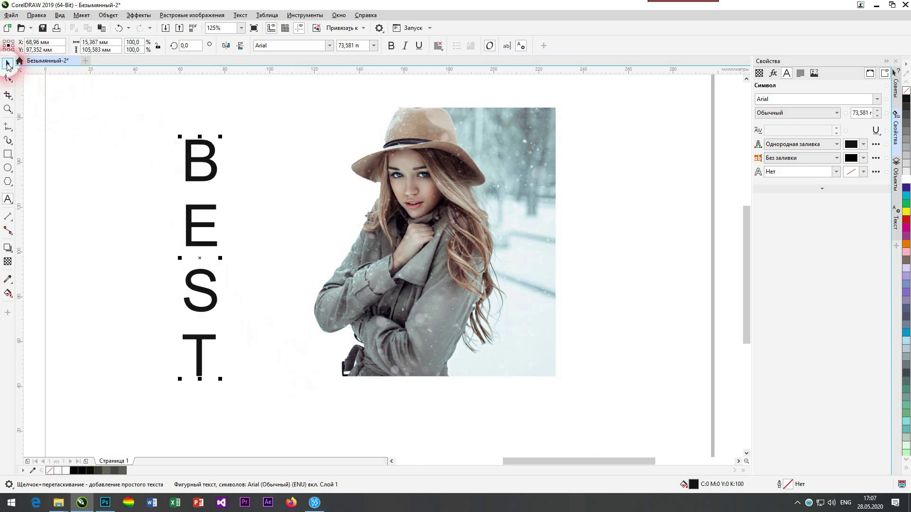
left_click(329, 45)
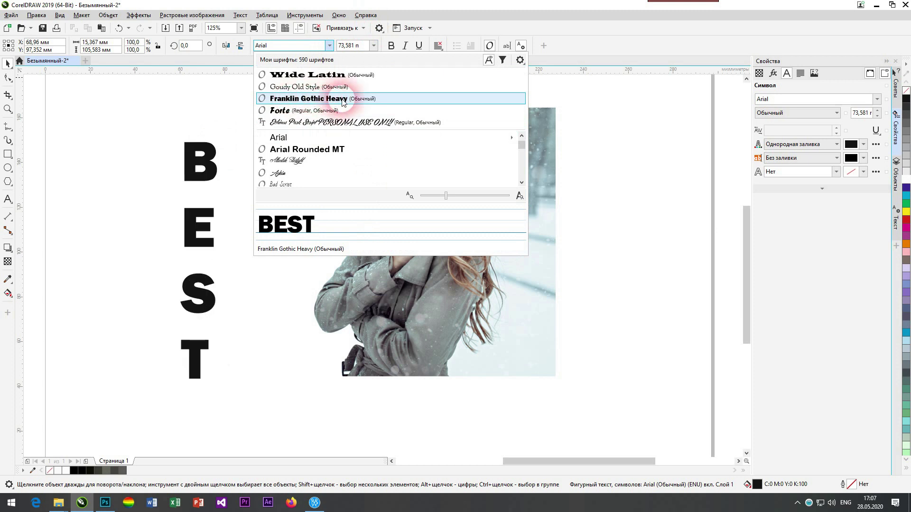
left_click(344, 99)
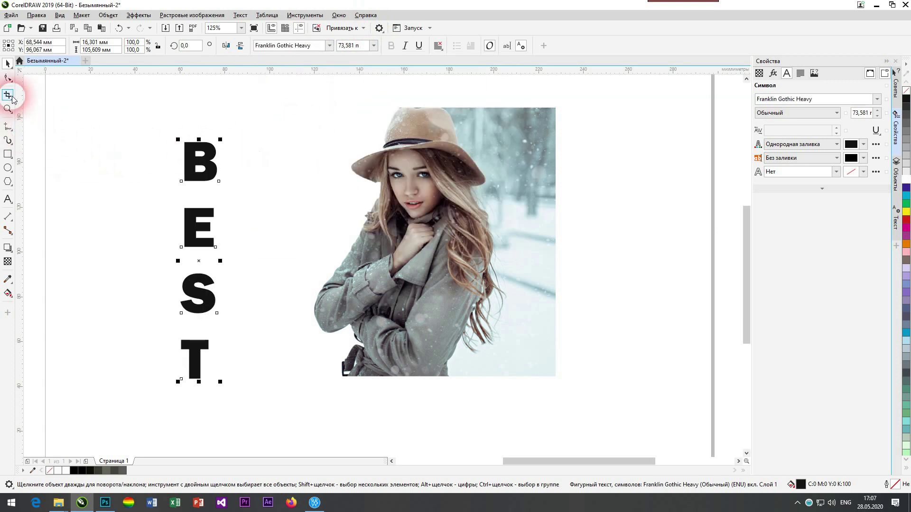
left_click(8, 77)
left_click_drag(177, 383, 179, 284)
left_click(8, 63)
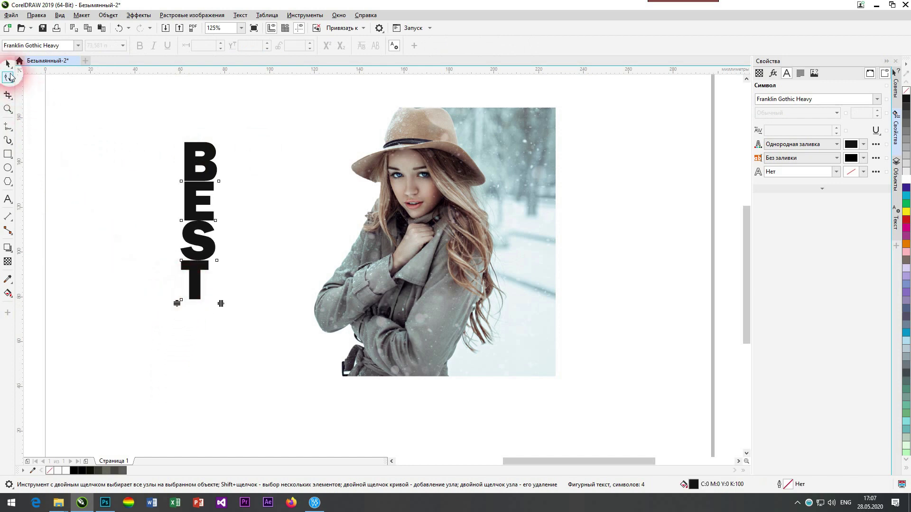
left_click(55, 95)
Move the BEST text over the woman and scale it to about 126 pt, matching the photo's full height
left_click_drag(203, 198, 437, 164)
left_click_drag(458, 272, 494, 382)
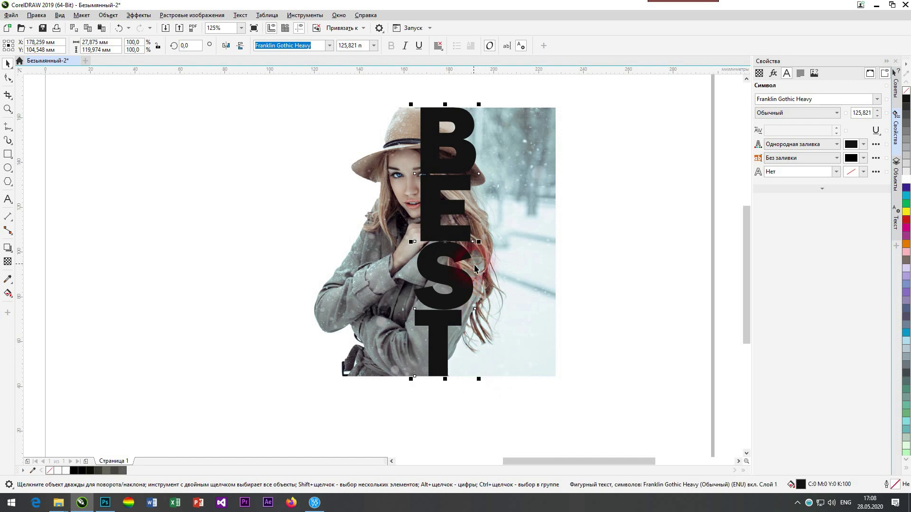
scroll(443, 179, "up", 1)
scroll(443, 179, "down", 1)
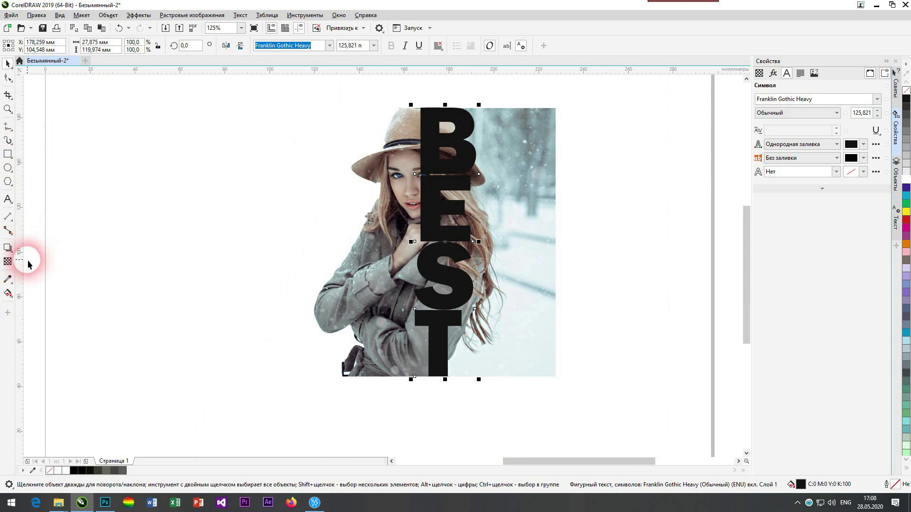
Tighten the spacing between the BEST letters slightly more with the Shape tool to close the remaining gaps
left_click(8, 79)
left_click_drag(411, 380, 417, 378)
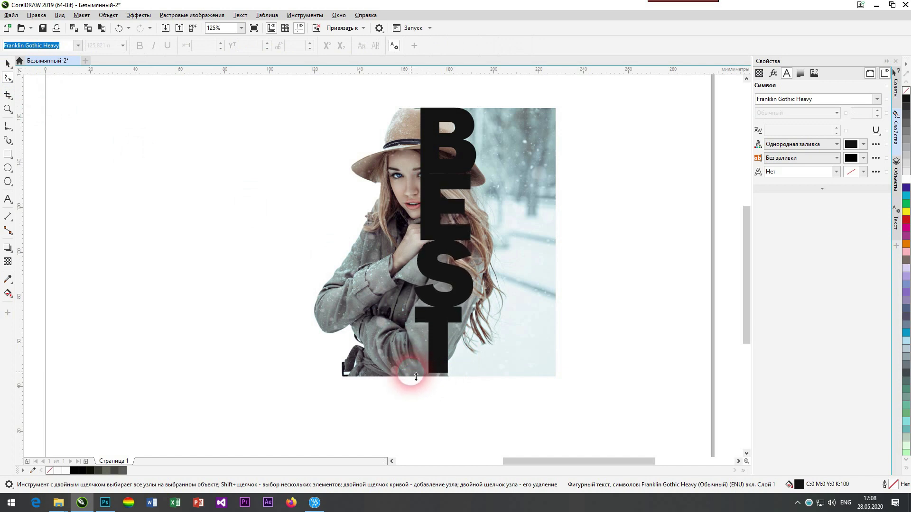
left_click_drag(416, 376, 416, 374)
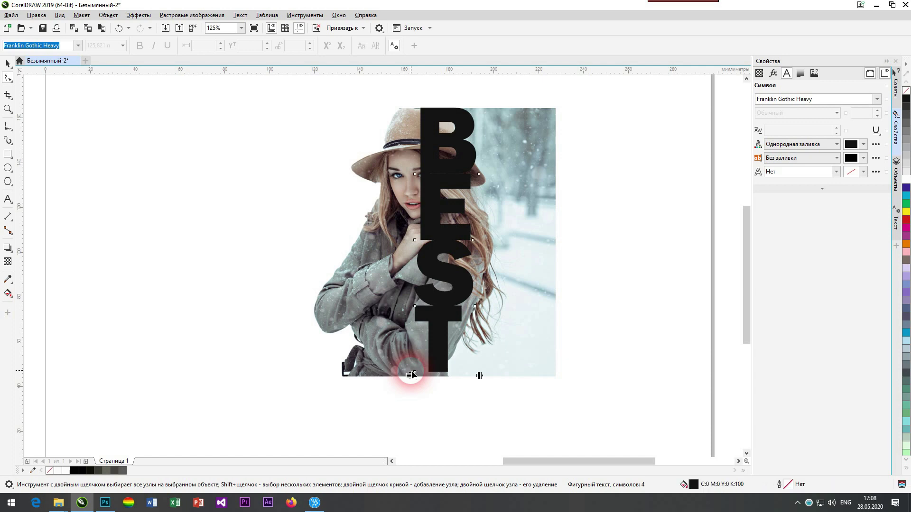
Enlarge the BEST text slightly to about 128 pt so the letter T reaches the photo's lower edge
left_click(8, 63)
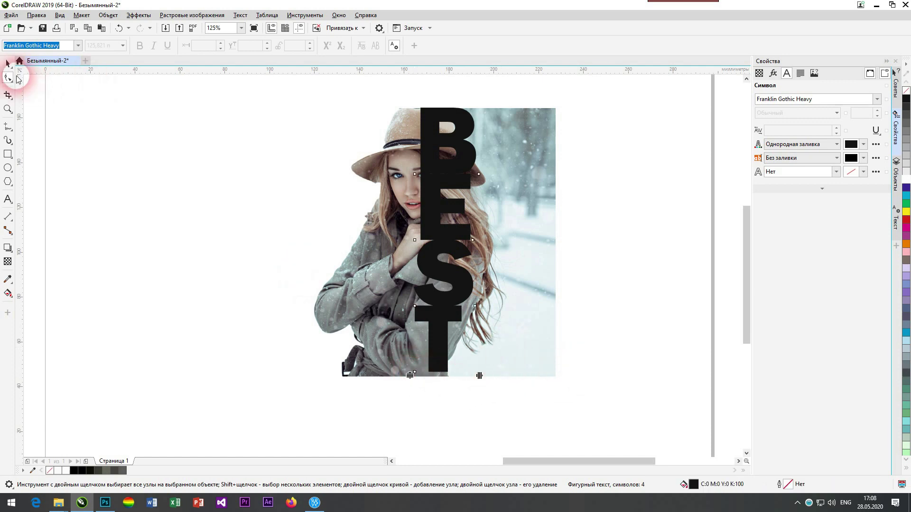
scroll(486, 376, "up", 2)
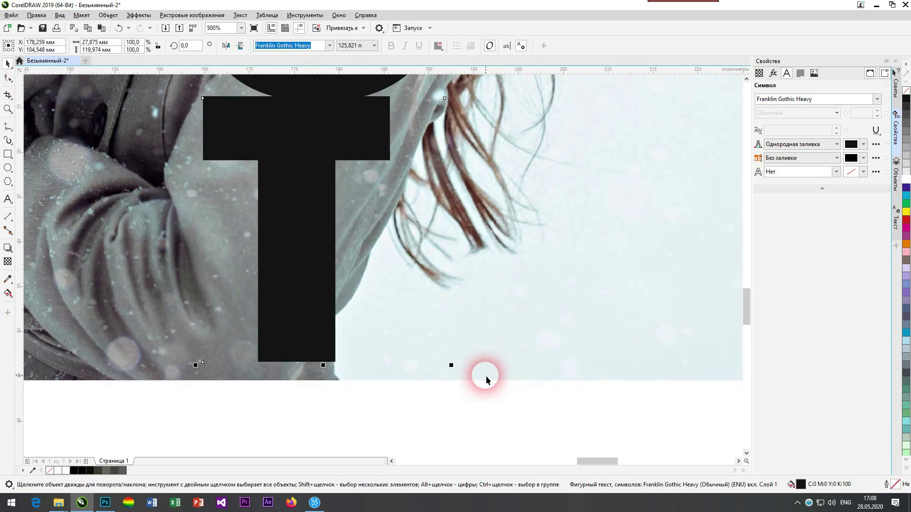
left_click_drag(451, 366, 458, 380)
scroll(457, 356, "down", 1)
scroll(457, 332, "down", 2)
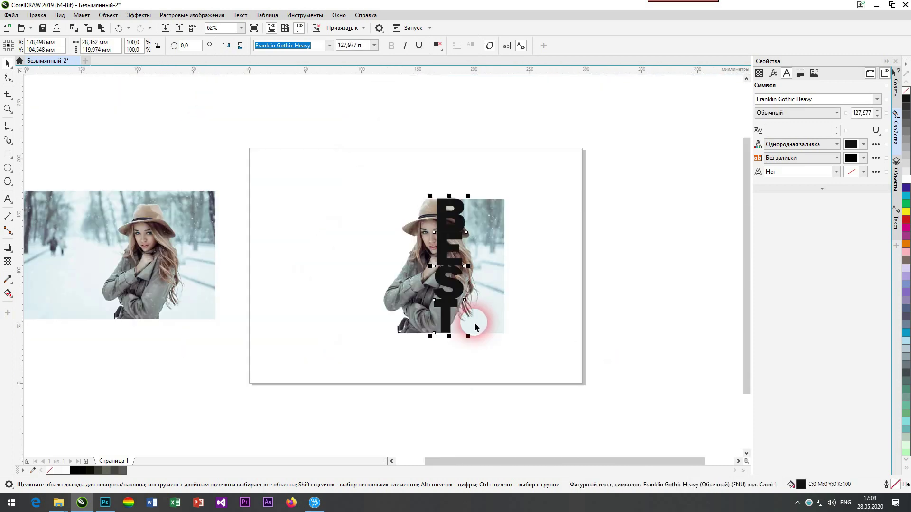
scroll(530, 297, "up", 1)
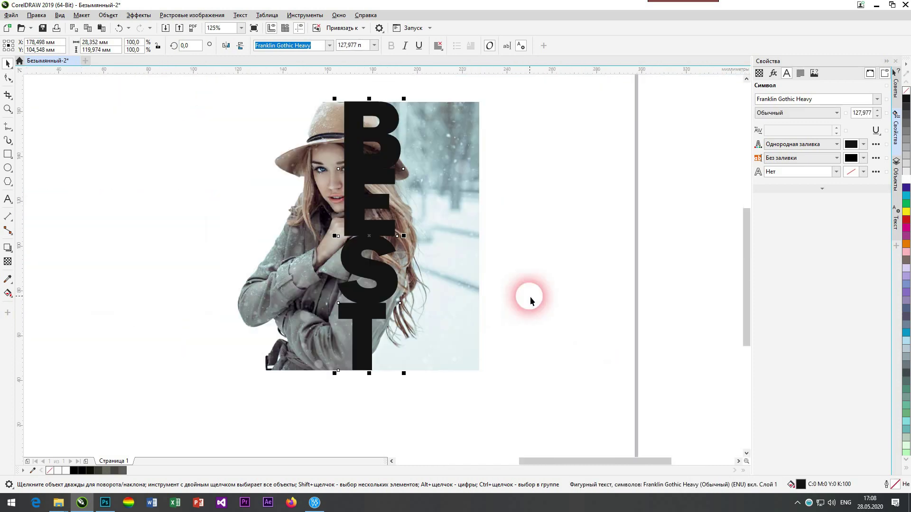
Give the BEST text a 1.0 mm white outline
left_click(674, 236)
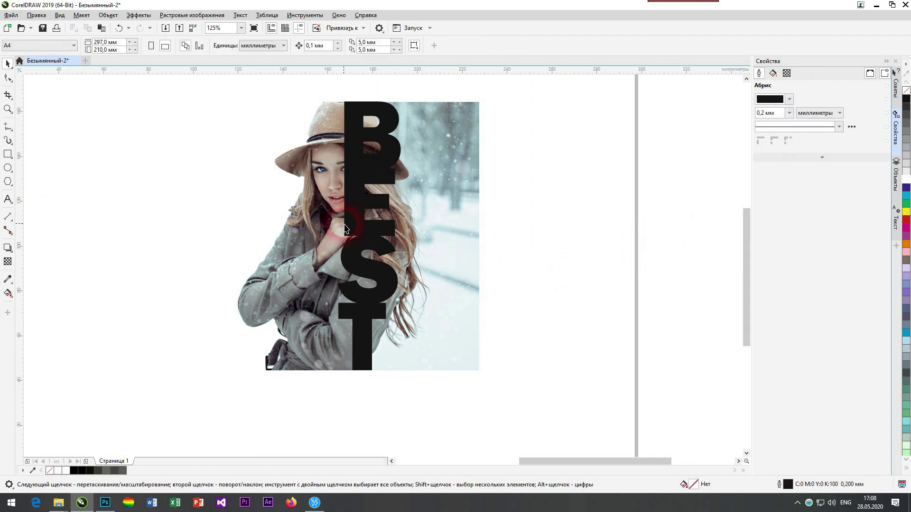
left_click(290, 222)
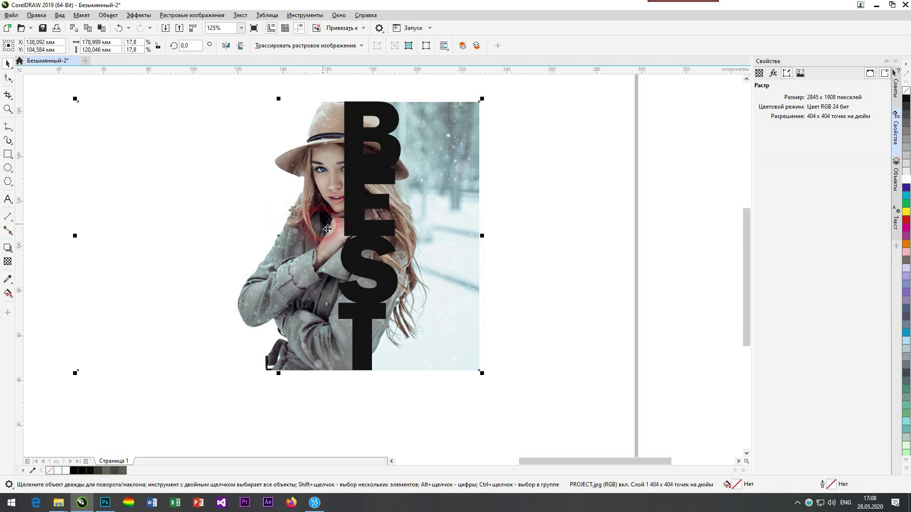
left_click(375, 194)
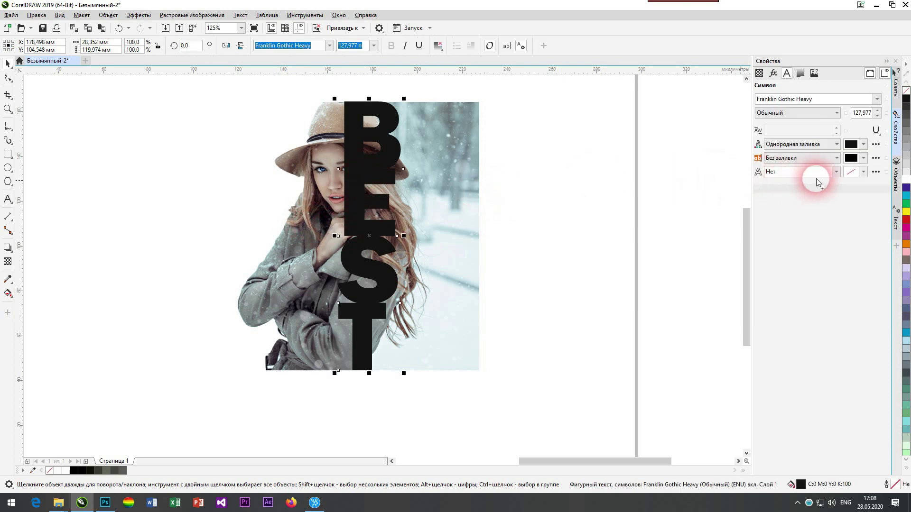
left_click(837, 172)
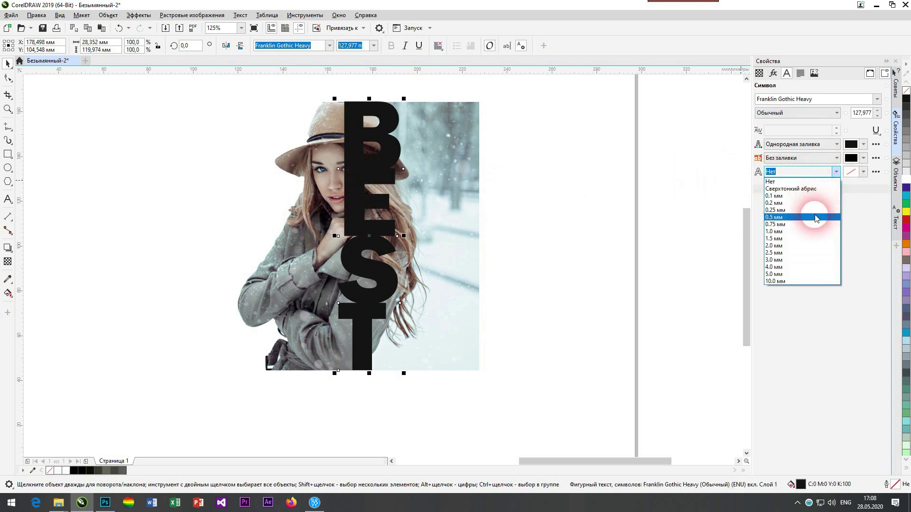
left_click(807, 232)
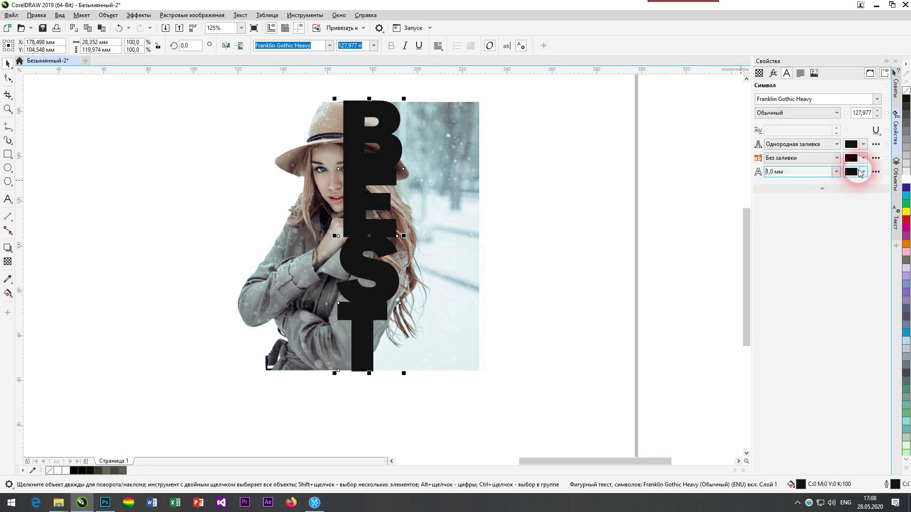
left_click(861, 172)
left_click(803, 220)
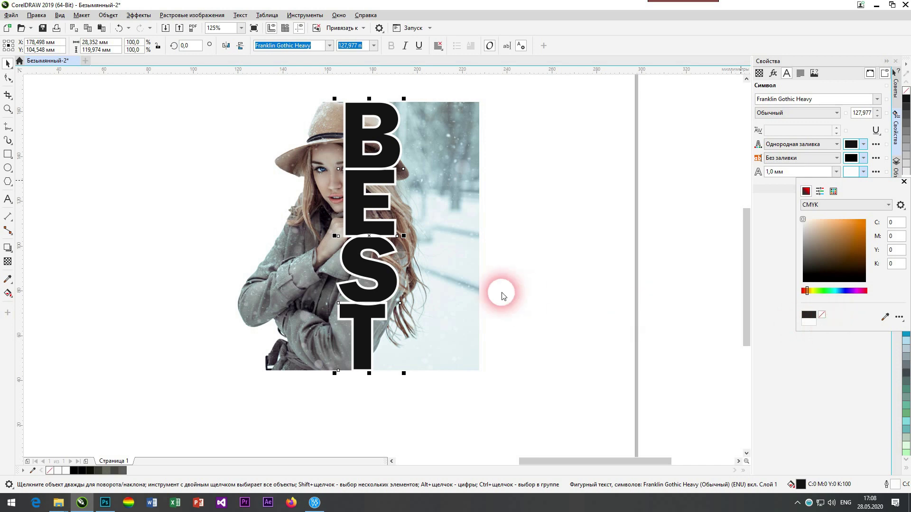
left_click(48, 95)
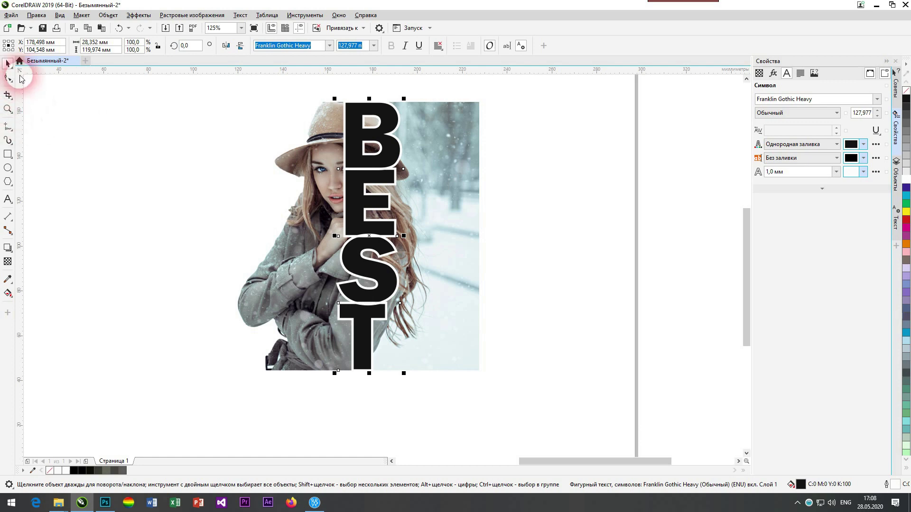
Duplicate the cut-out photo of the woman in place and move the copy behind the BEST text
left_click(197, 150)
left_click(268, 178)
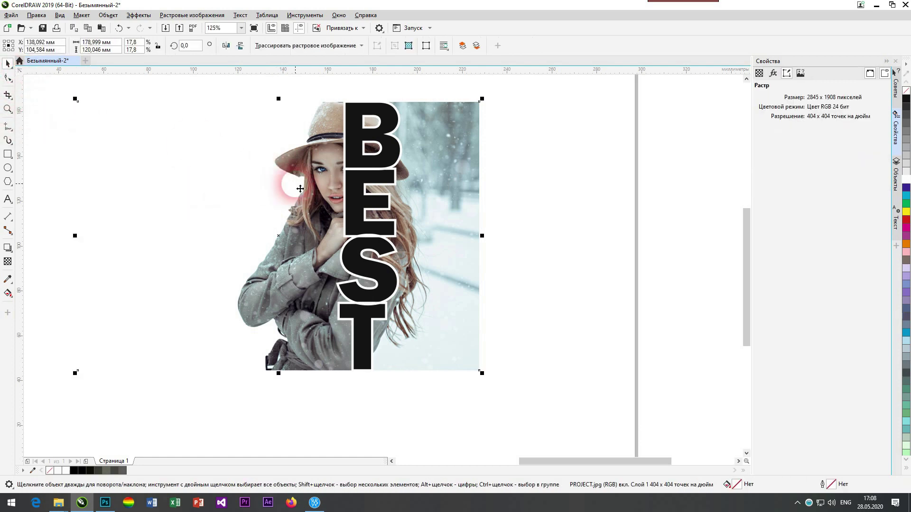
key("shift+Page_Up")
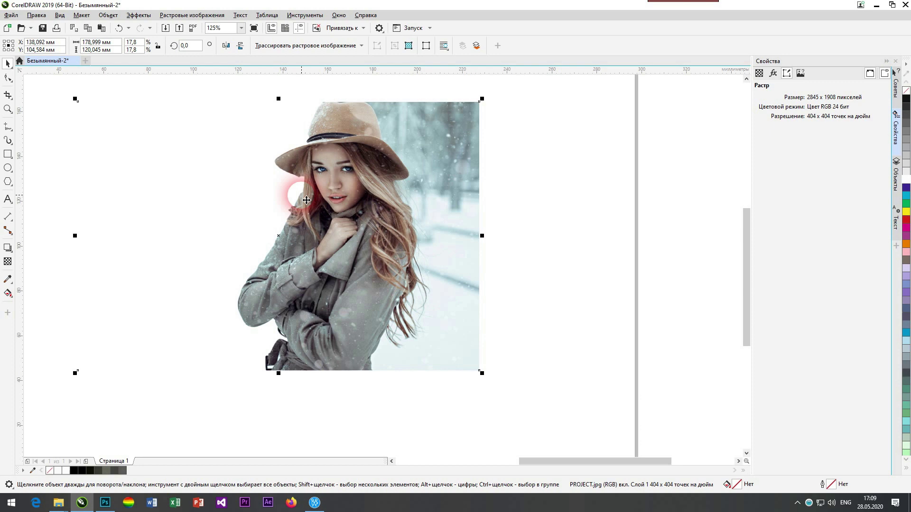
key("shift+Page_Down")
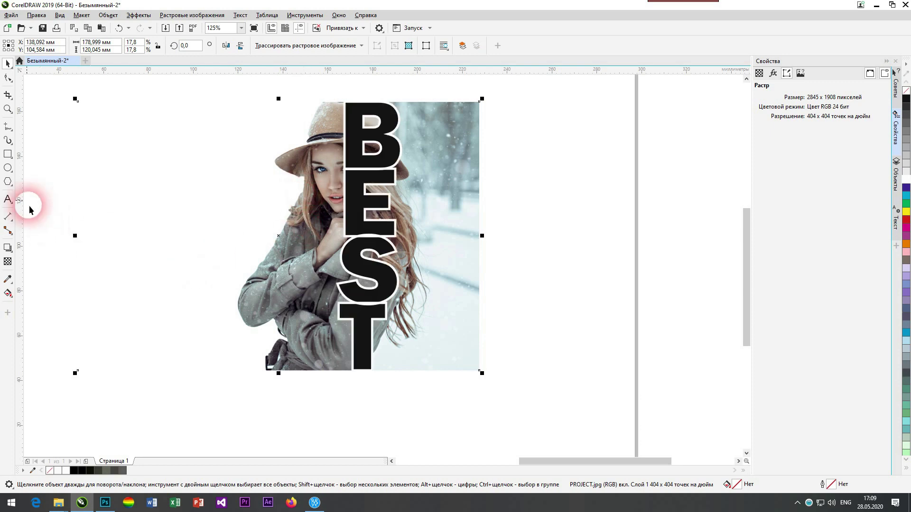
Place the selected photo copy inside the BEST text with PowerClip
left_click(110, 15)
mouse_move(169, 53)
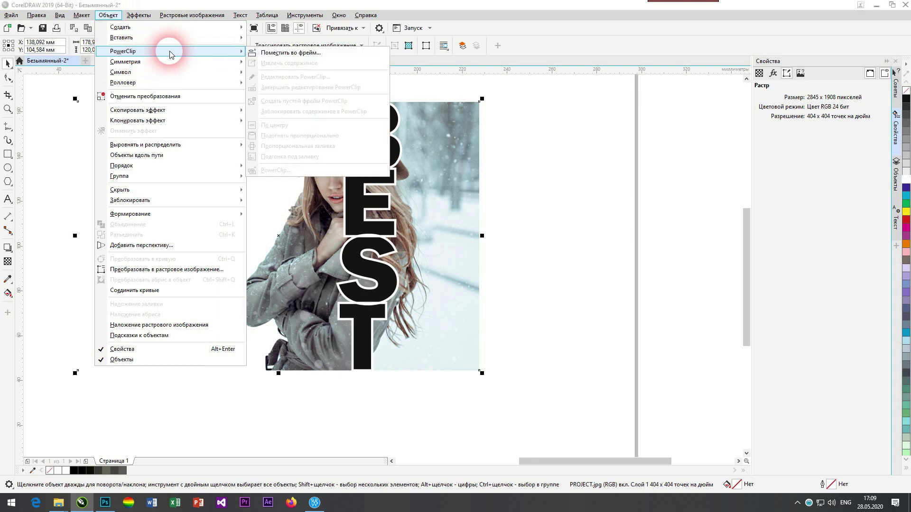
left_click(273, 53)
left_click(353, 143)
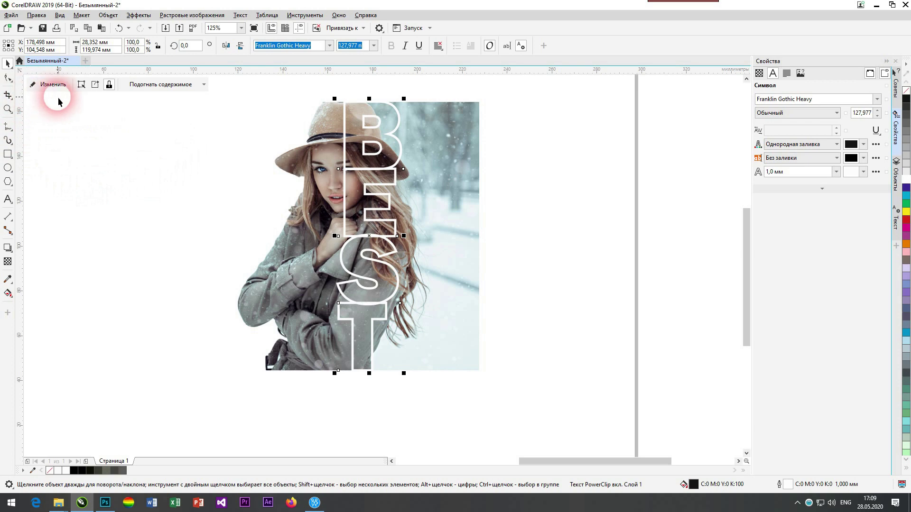
Trim the remaining photo with the Shape tool, moving its right edge inward behind the BEST letters to a width of about 122 mm
left_click(420, 192)
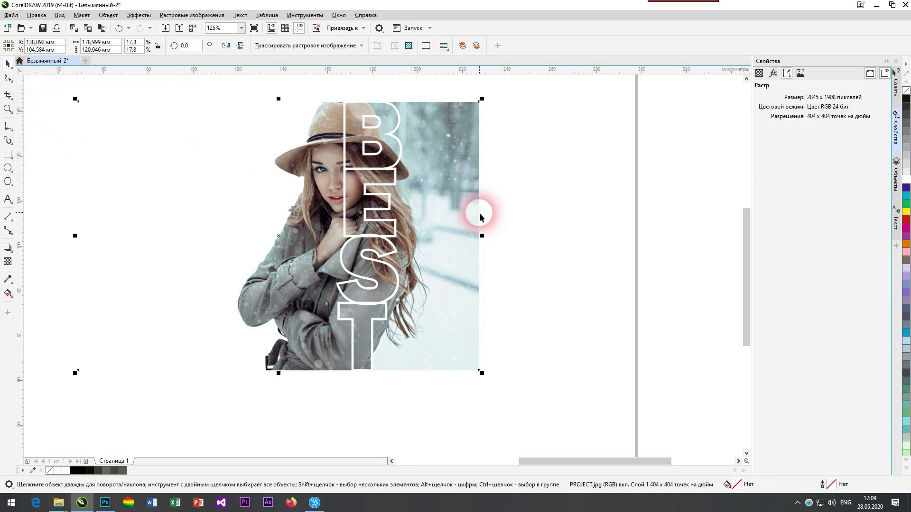
left_click(8, 78)
left_click(455, 228)
left_click_drag(479, 230, 352, 233)
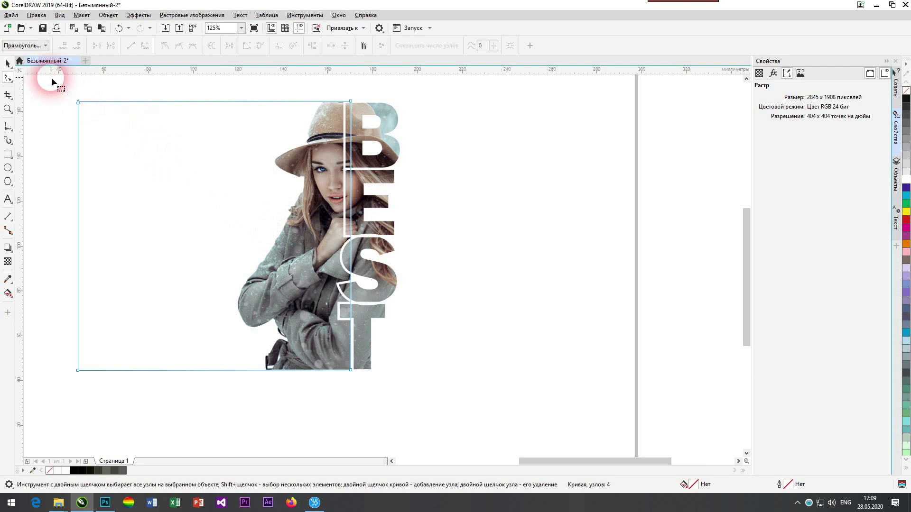
left_click(7, 64)
left_click(516, 183)
Move the woman's photo together with the BEST lettering to the right part of the page
scroll(397, 230, "down", 2)
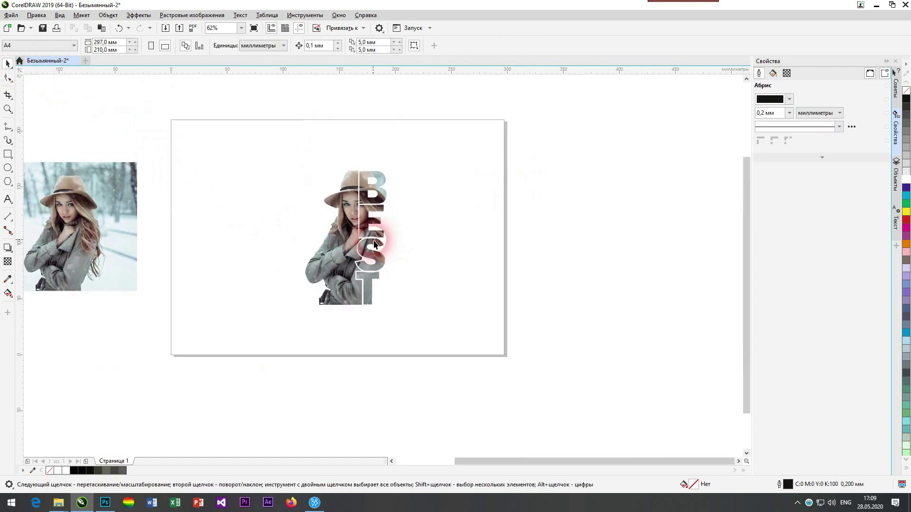
scroll(308, 237, "up", 2)
scroll(311, 236, "down", 3)
left_click_drag(457, 151, 189, 316)
left_click_drag(289, 273, 458, 248)
left_click(475, 235)
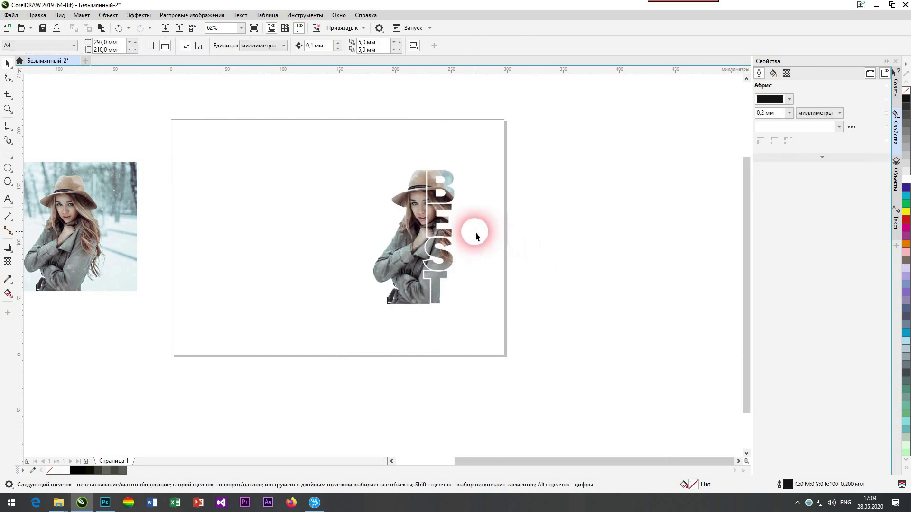
scroll(476, 232, "up", 3)
scroll(476, 232, "down", 3)
scroll(460, 219, "up", 3)
scroll(460, 218, "down", 3)
Add a drop shadow to the BEST text and offset it almost straight to the right by about 2.1 mm
scroll(460, 218, "up", 3)
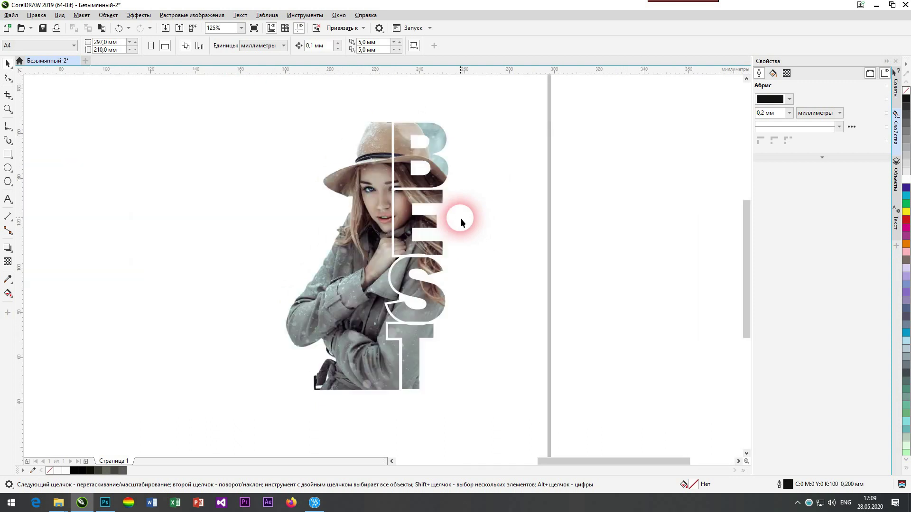
left_click(444, 180)
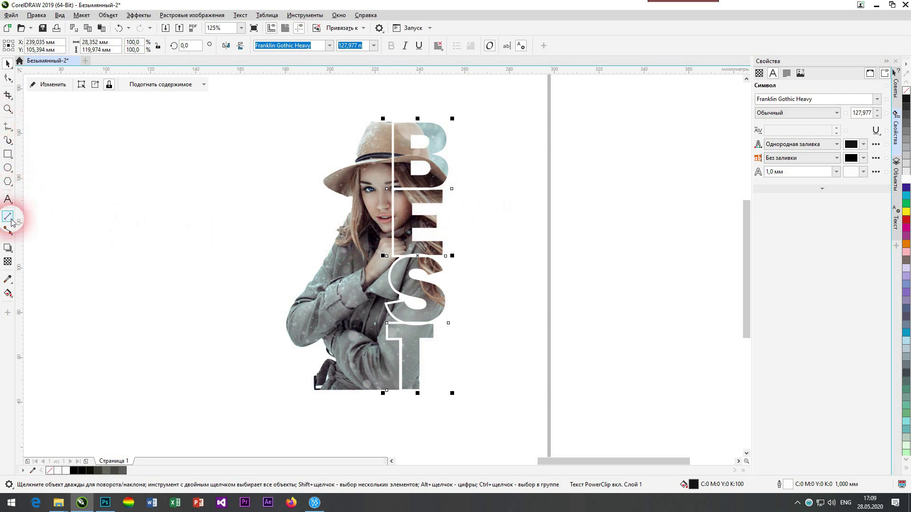
left_click(9, 248)
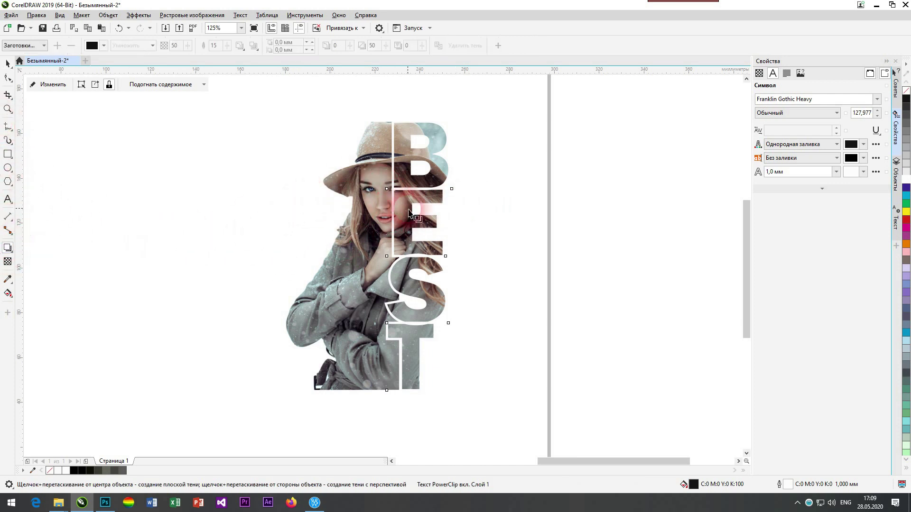
left_click_drag(410, 247, 452, 243)
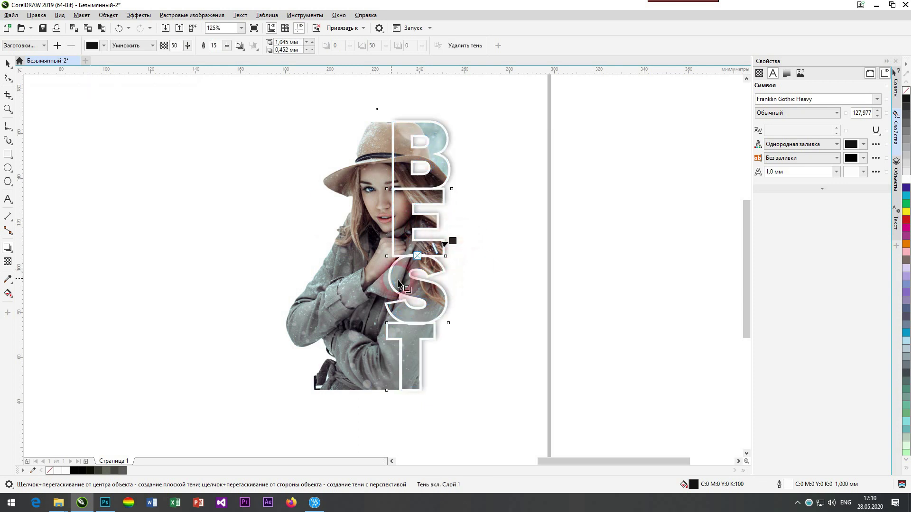
left_click_drag(458, 244, 460, 261)
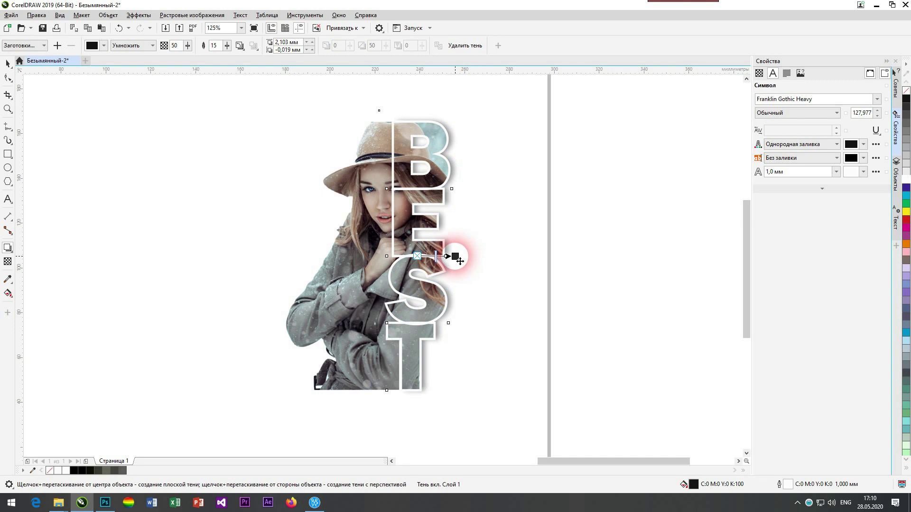
left_click(6, 66)
left_click(228, 147)
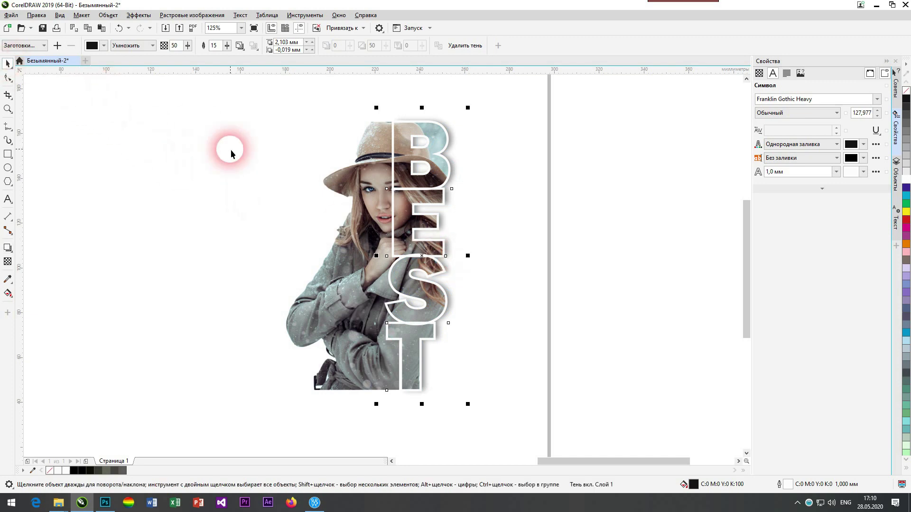
left_click(315, 179)
left_click(498, 234)
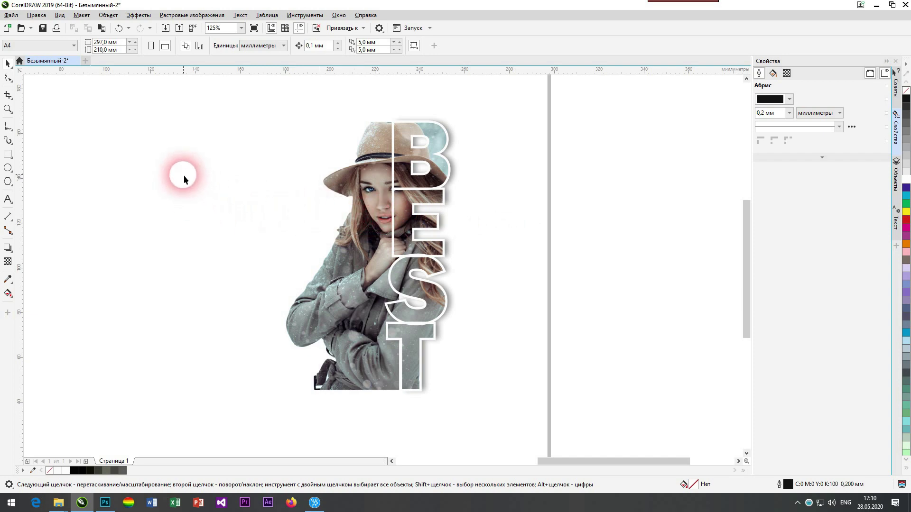
Convert the right edge of the woman's photo from a straight line to a curve with the Shape tool
scroll(409, 292, "up", 5)
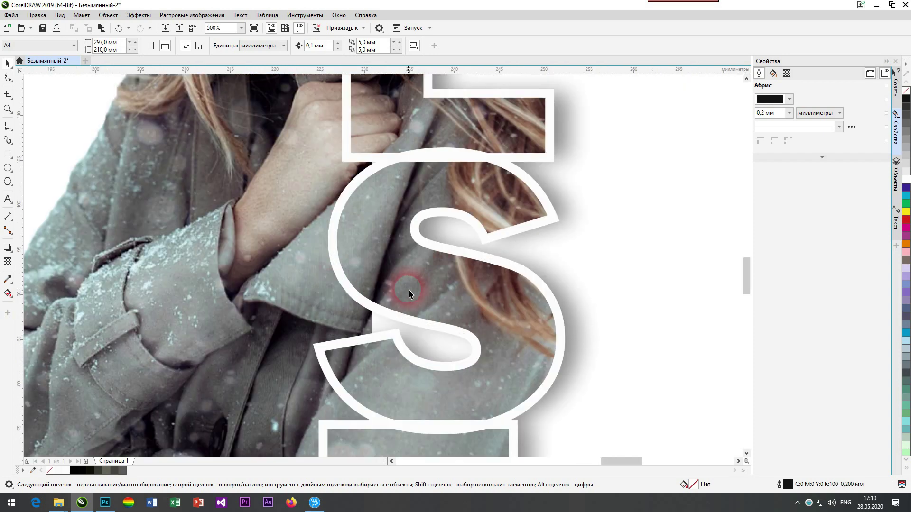
scroll(409, 293, "down", 2)
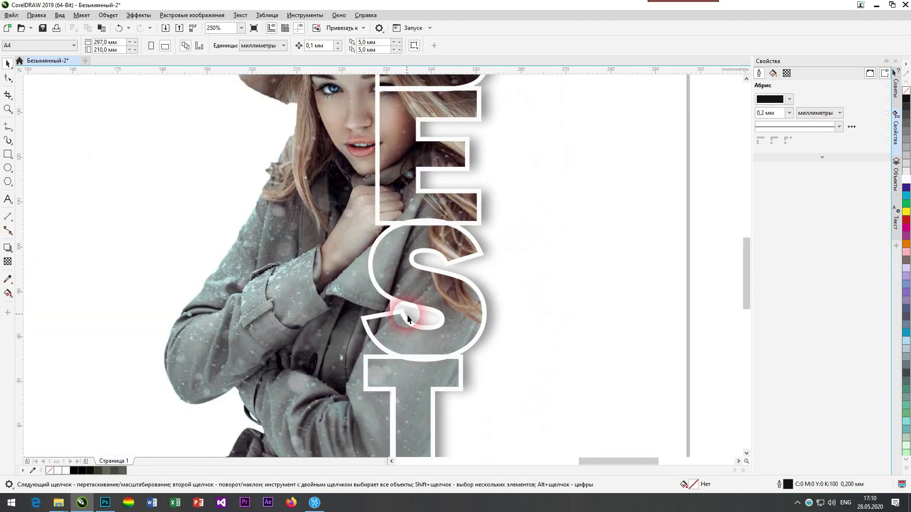
scroll(409, 318, "down", 2)
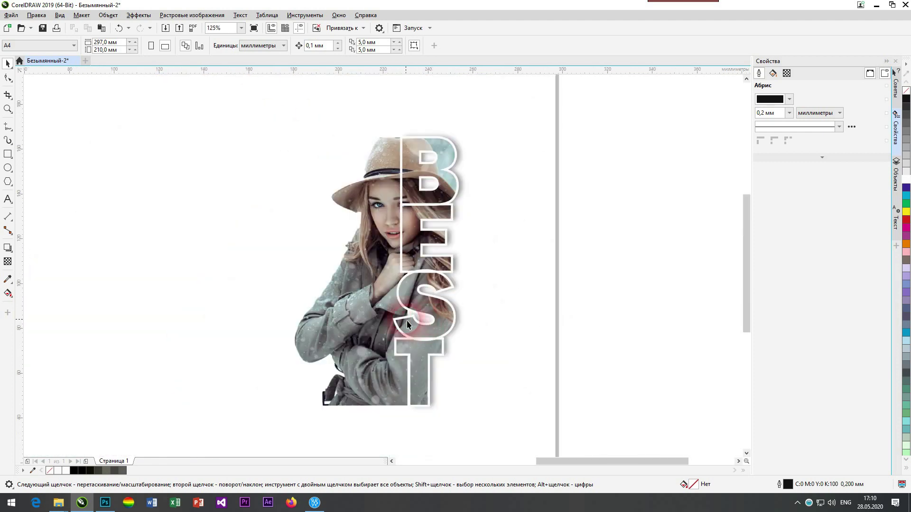
left_click(400, 318)
left_click(368, 214)
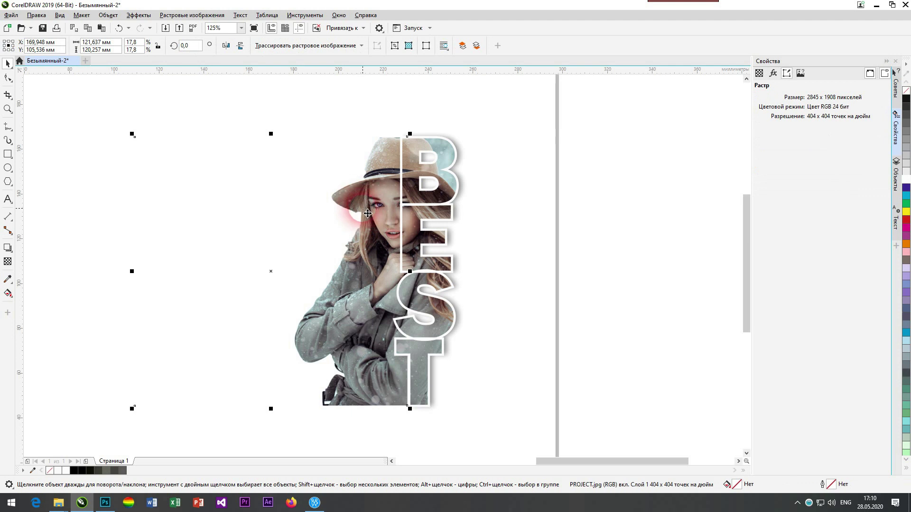
left_click(9, 77)
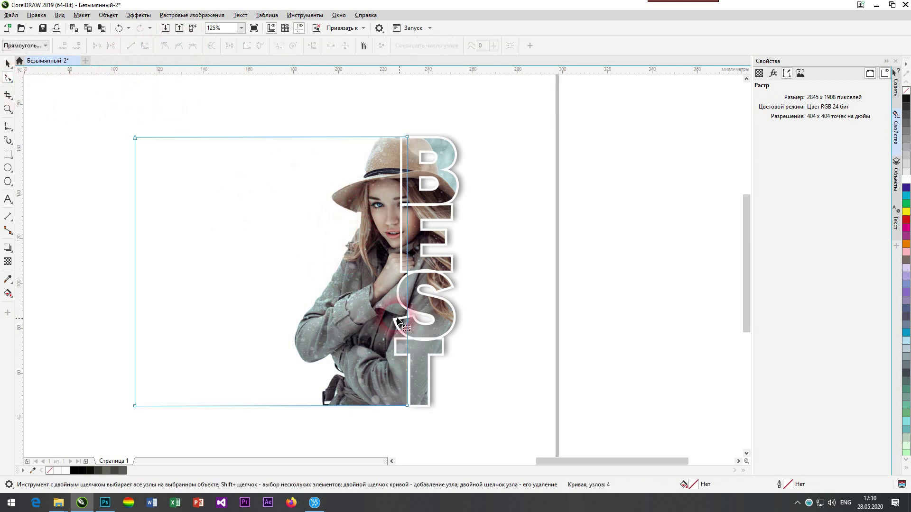
left_click(407, 312)
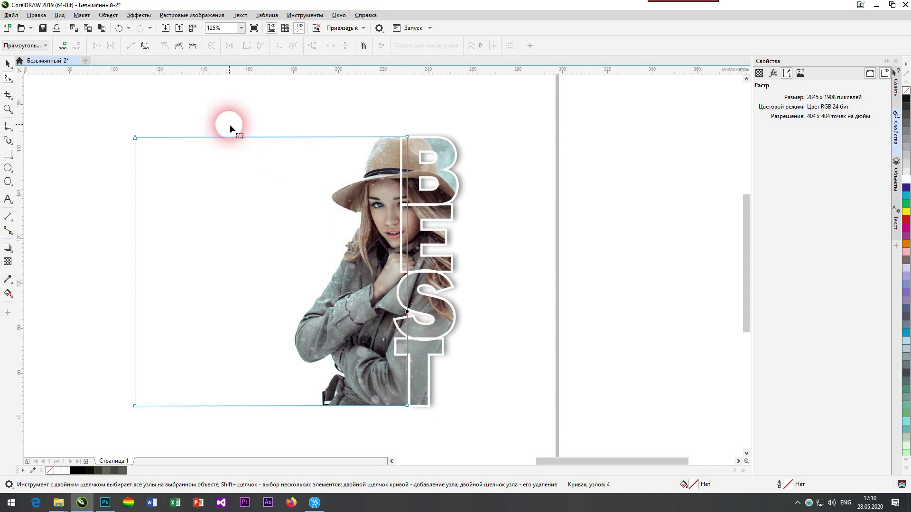
left_click(144, 45)
left_click(254, 138)
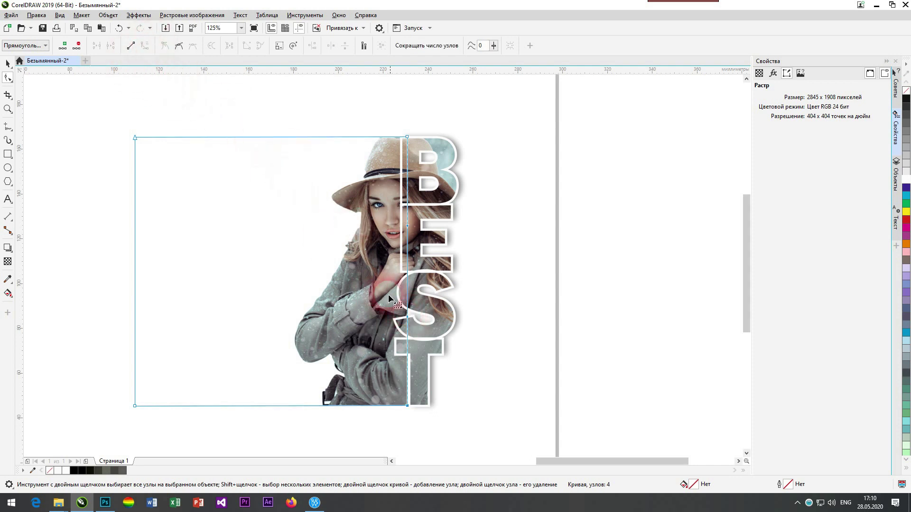
Bend the photo's curved right edge outward behind the letter S, adding nodes and adjusting their handles to fill the gap inside the letter
left_click_drag(409, 316, 466, 323)
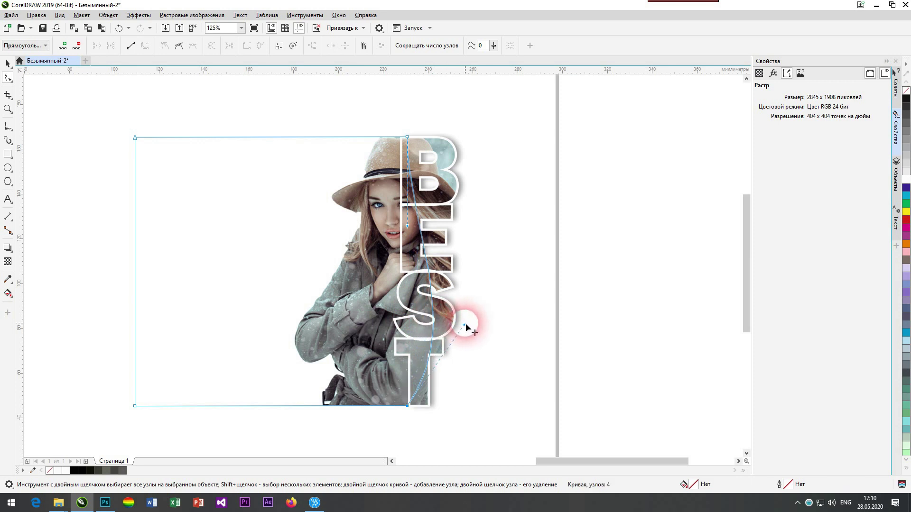
left_click(428, 269)
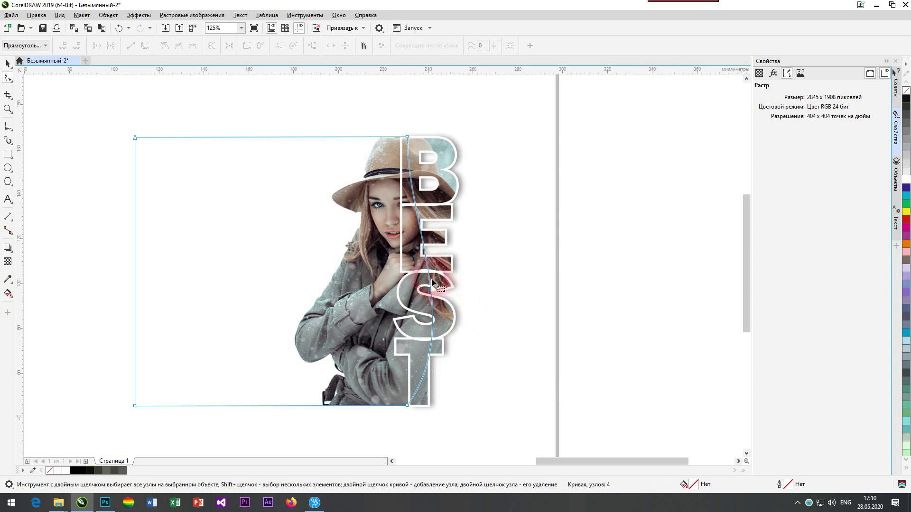
left_click_drag(430, 278, 422, 257)
left_click_drag(454, 303, 395, 289)
mouse_move(426, 263)
left_mouse_down()
mouse_move(430, 279)
mouse_move(424, 277)
left_mouse_up()
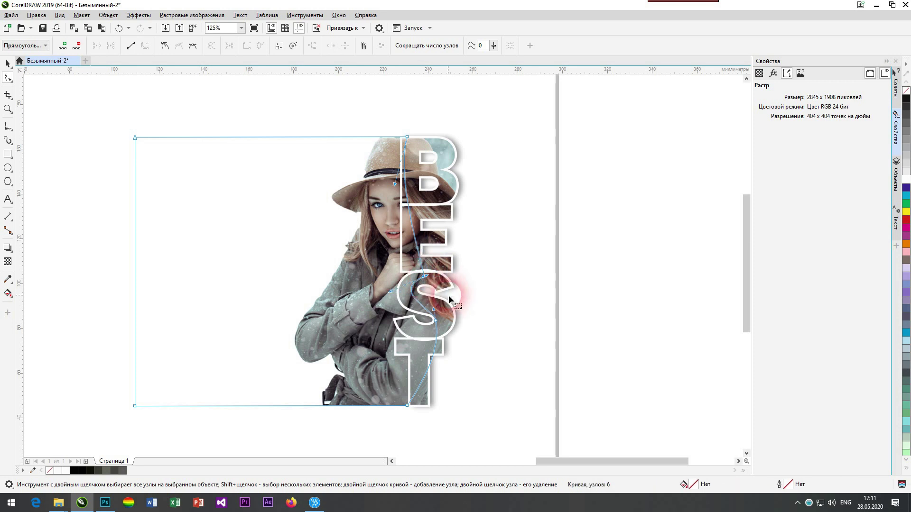
left_click(7, 63)
left_click(153, 179)
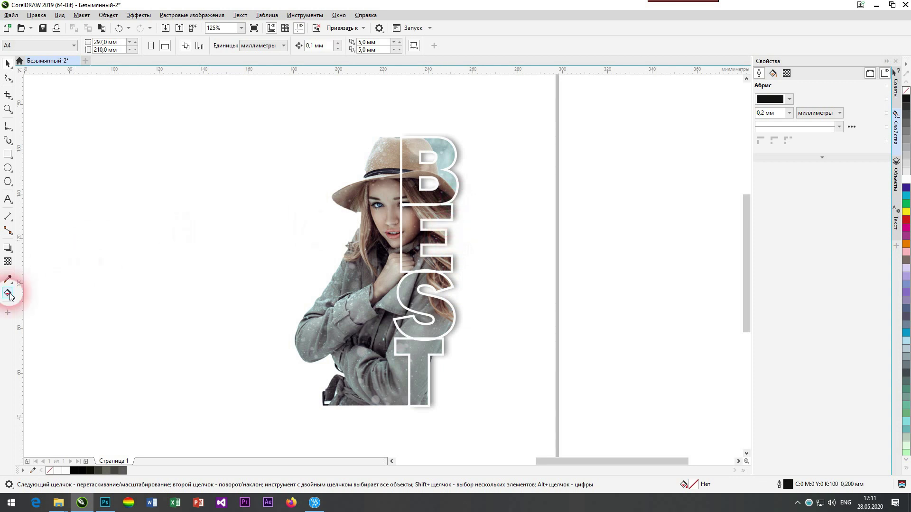
Set the BEST text's drop shadow feathering to 62 and its opacity to 62
left_click(7, 248)
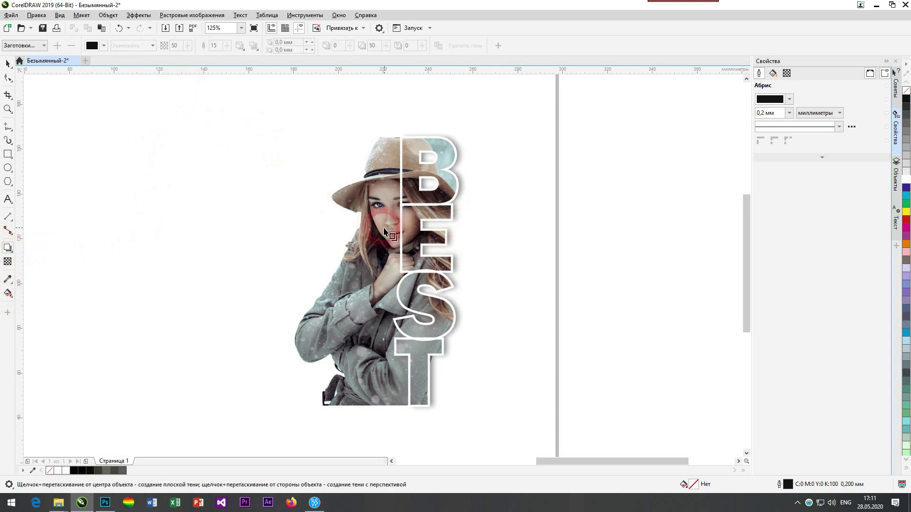
left_click_drag(436, 259, 463, 271)
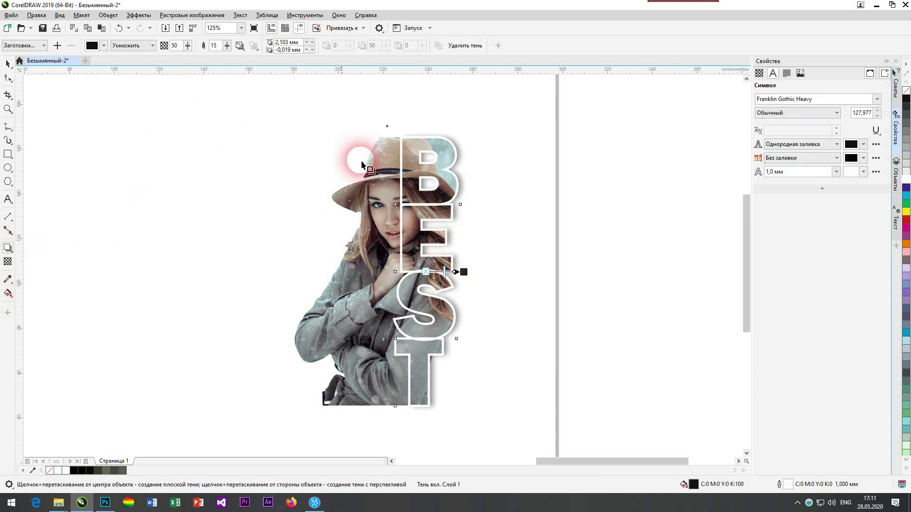
left_click(215, 46)
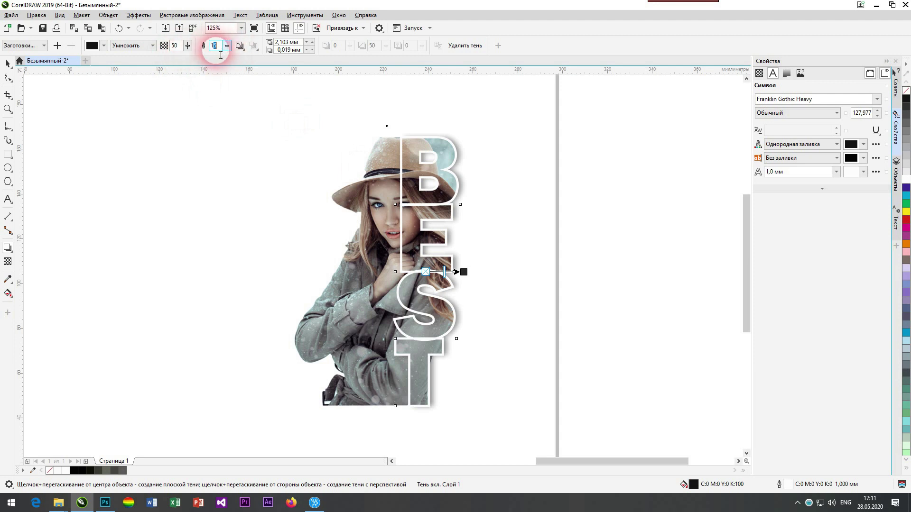
left_click_drag(225, 48, 246, 58)
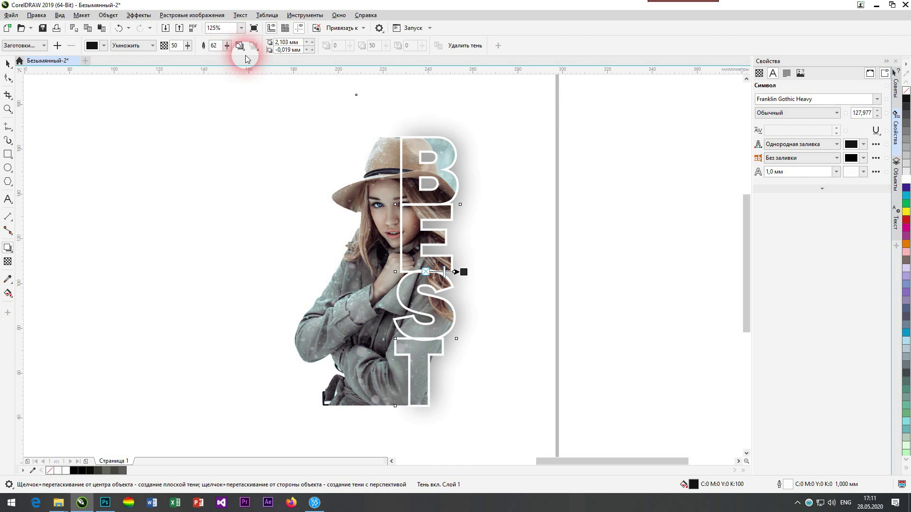
left_click_drag(188, 46, 189, 59)
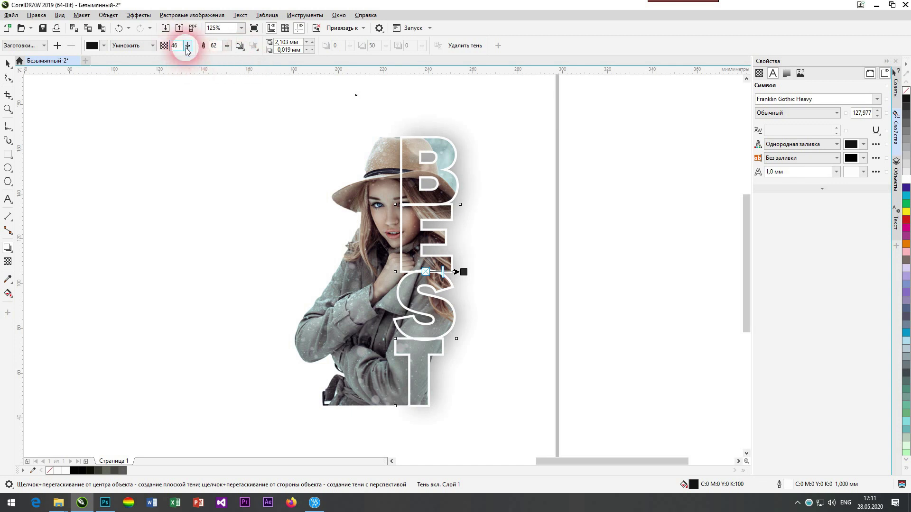
left_click_drag(187, 46, 192, 57)
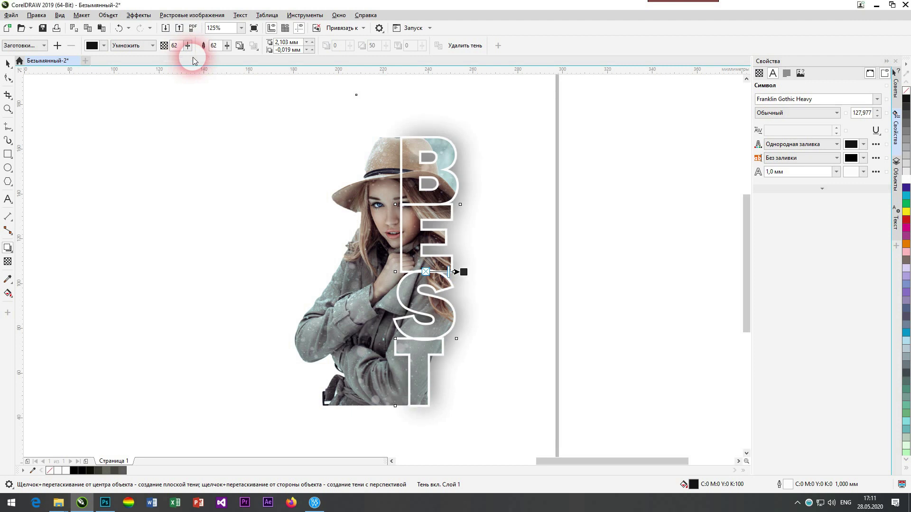
left_click(8, 63)
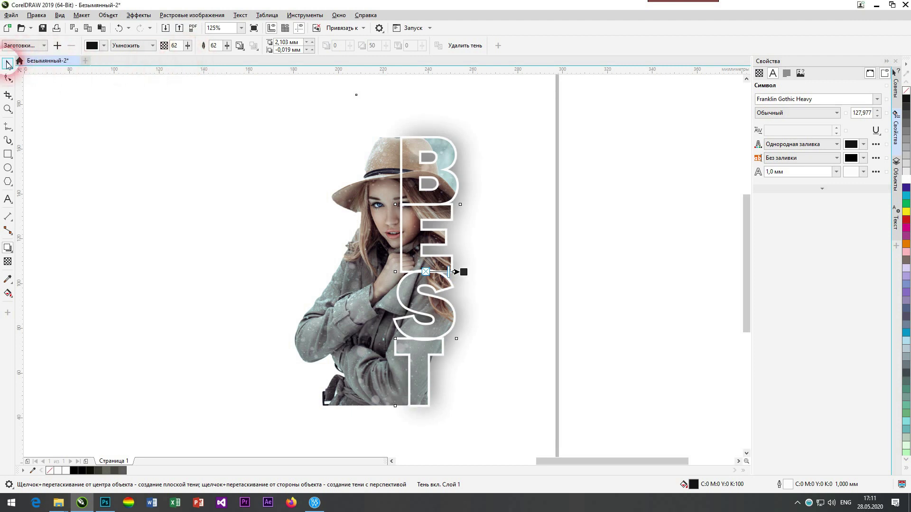
left_click(101, 139)
Move the whole composition of photo, BEST text and shadow about 30 mm to the right, close to the page's right edge
scroll(190, 165, "down", 3)
scroll(190, 169, "up", 3)
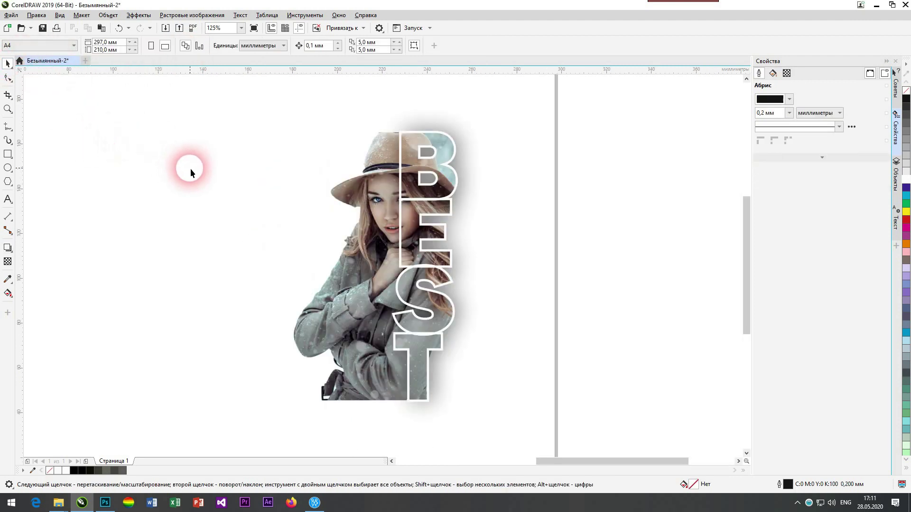
left_click(503, 234)
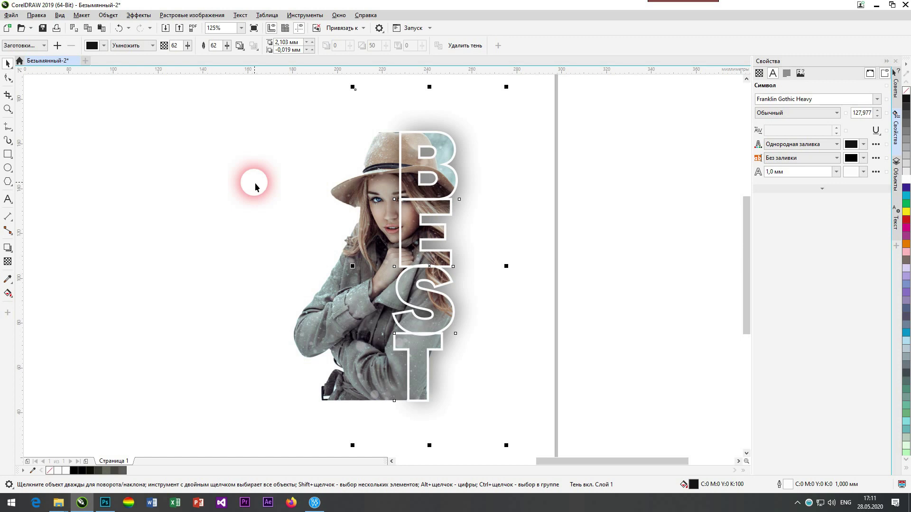
left_click(598, 261)
left_click_drag(45, 101, 528, 430)
left_click_drag(308, 274, 375, 274)
left_click(589, 276)
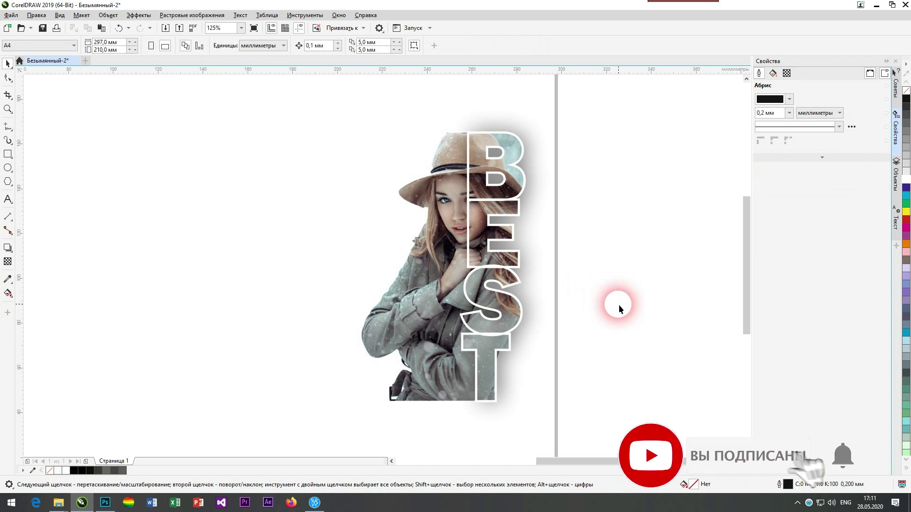